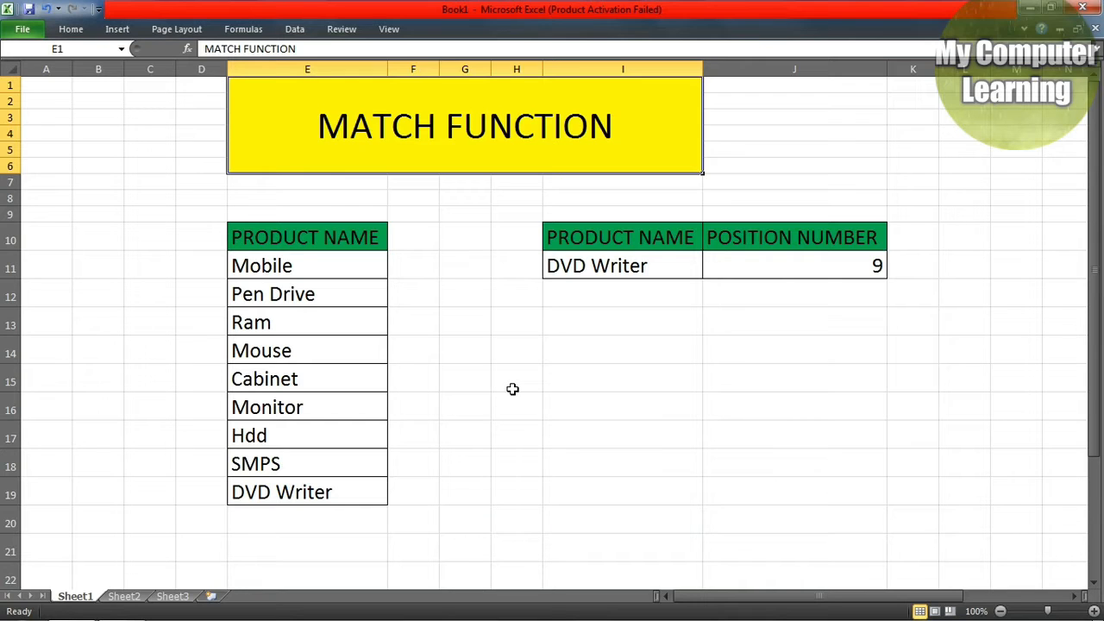
pyautogui.click(512, 389)
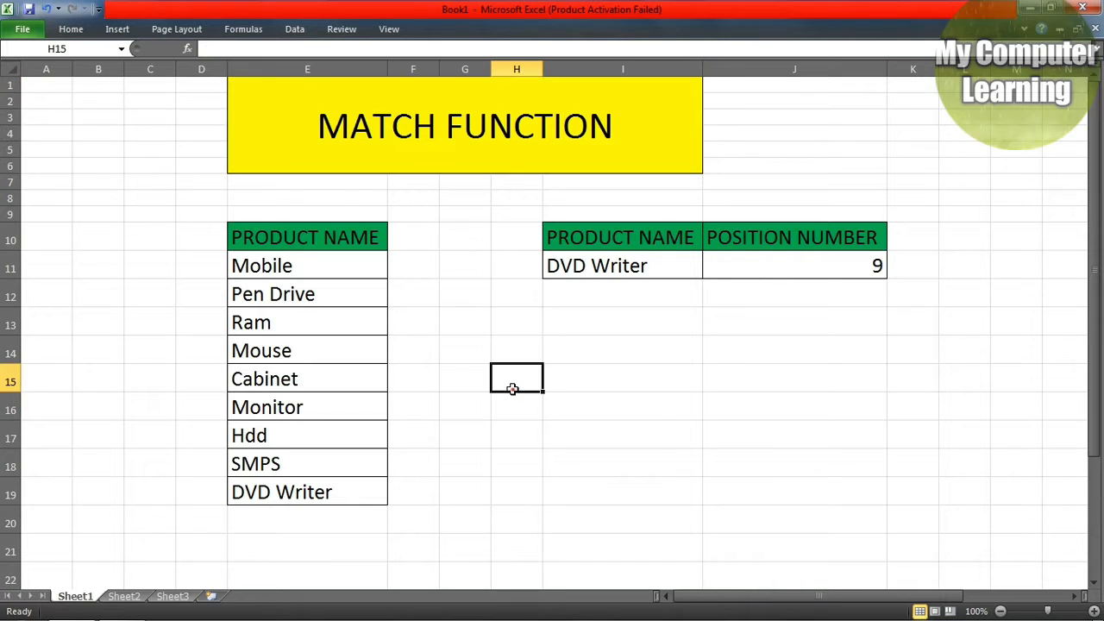
pyautogui.click(510, 340)
pyautogui.click(546, 465)
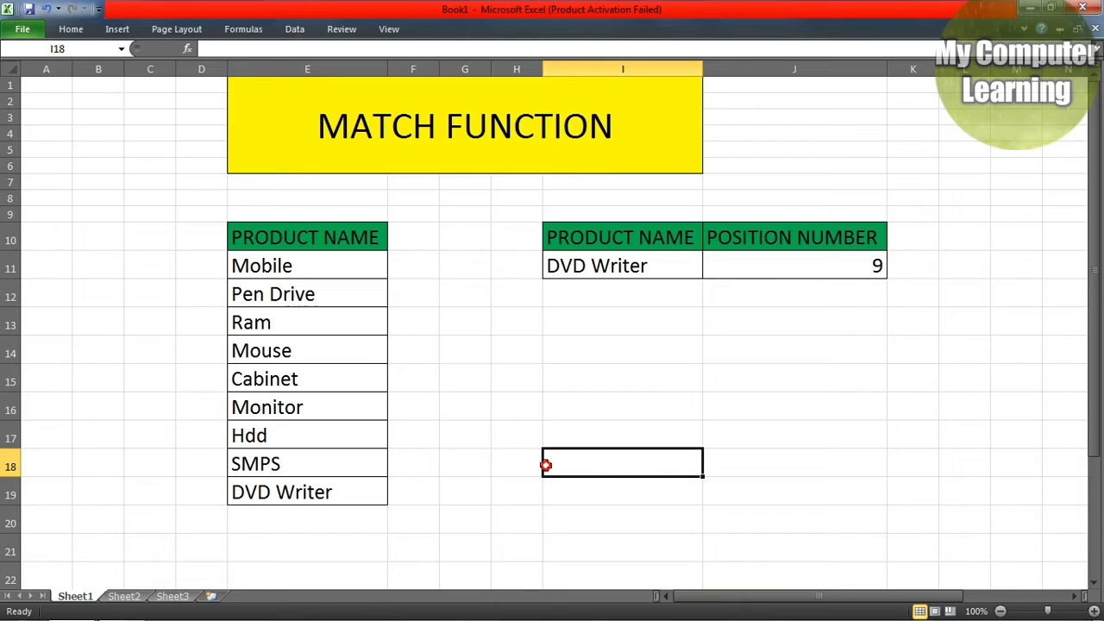
pyautogui.click(504, 339)
pyautogui.click(544, 423)
pyautogui.click(525, 369)
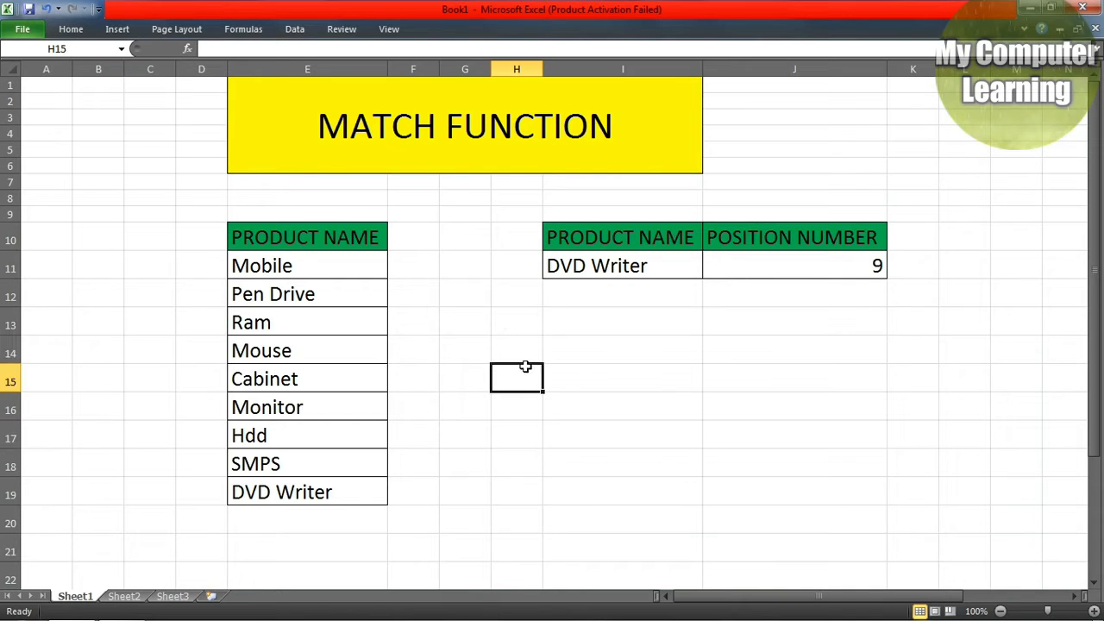
pyautogui.click(520, 351)
pyautogui.click(517, 331)
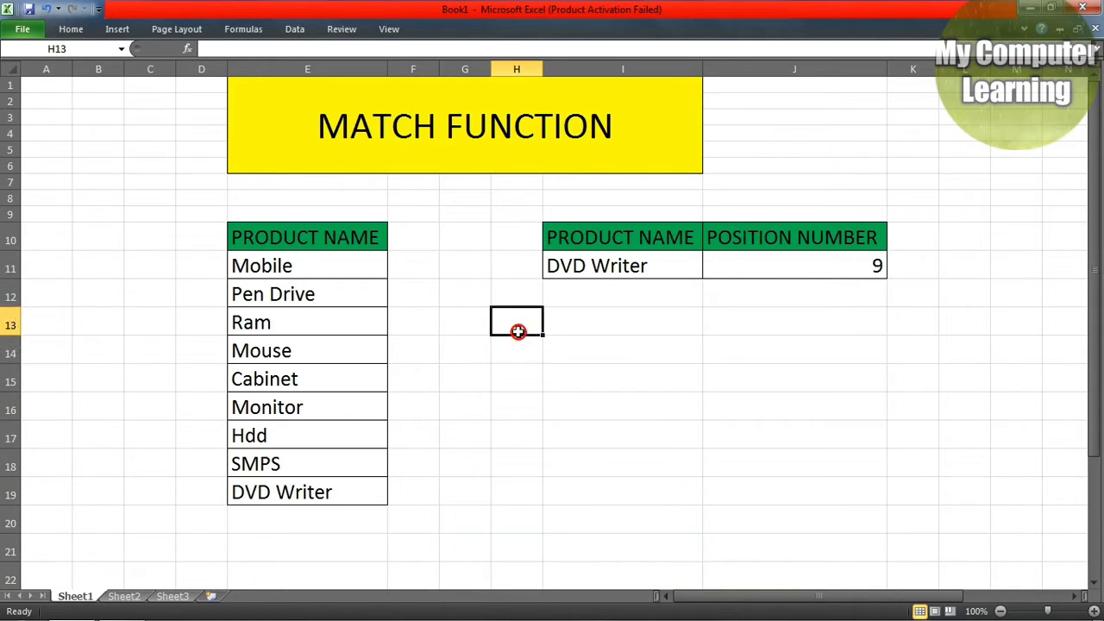
pyautogui.click(522, 413)
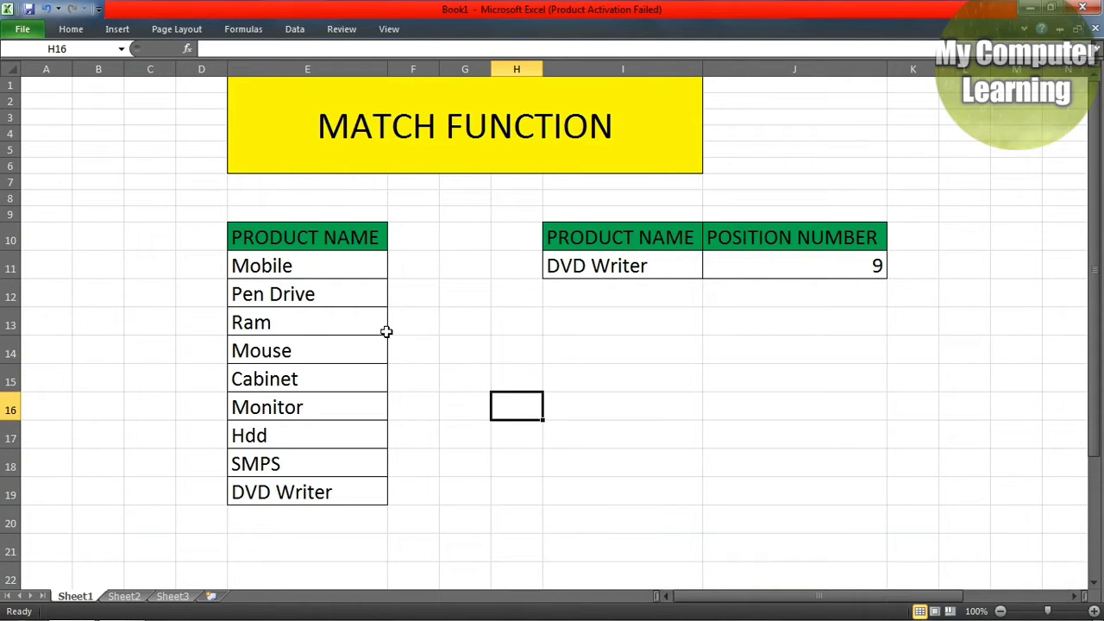
# Step: Examine the product names in E11:E19 and the product name and position number headers of the lookup table
pyautogui.click(288, 266)
pyautogui.moveTo(288, 265); pyautogui.dragTo(286, 491)
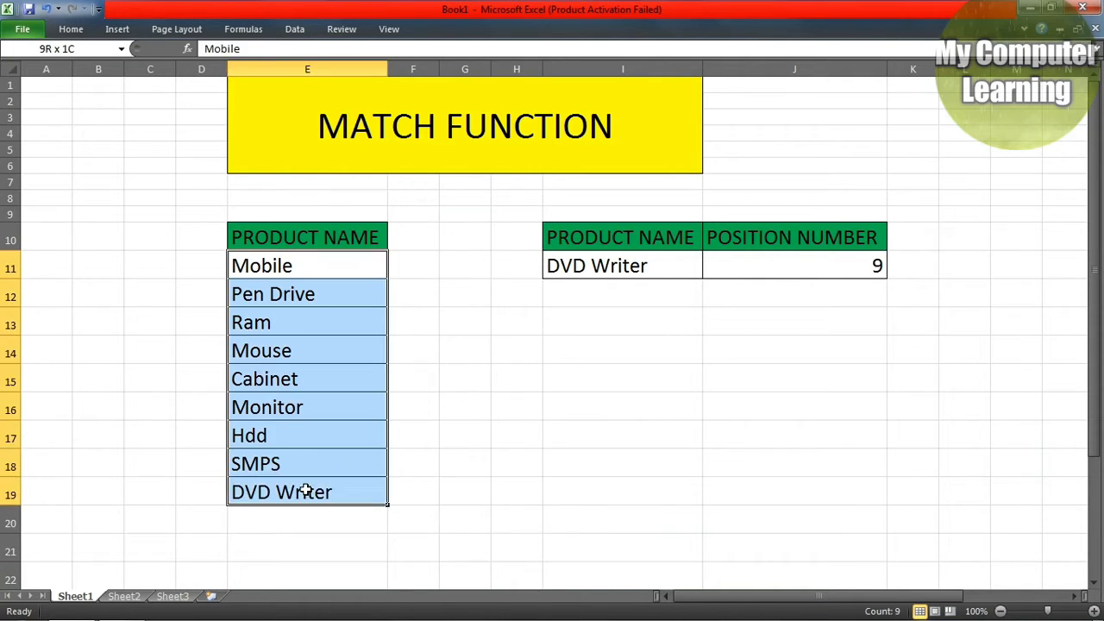
pyautogui.click(517, 353)
pyautogui.click(352, 275)
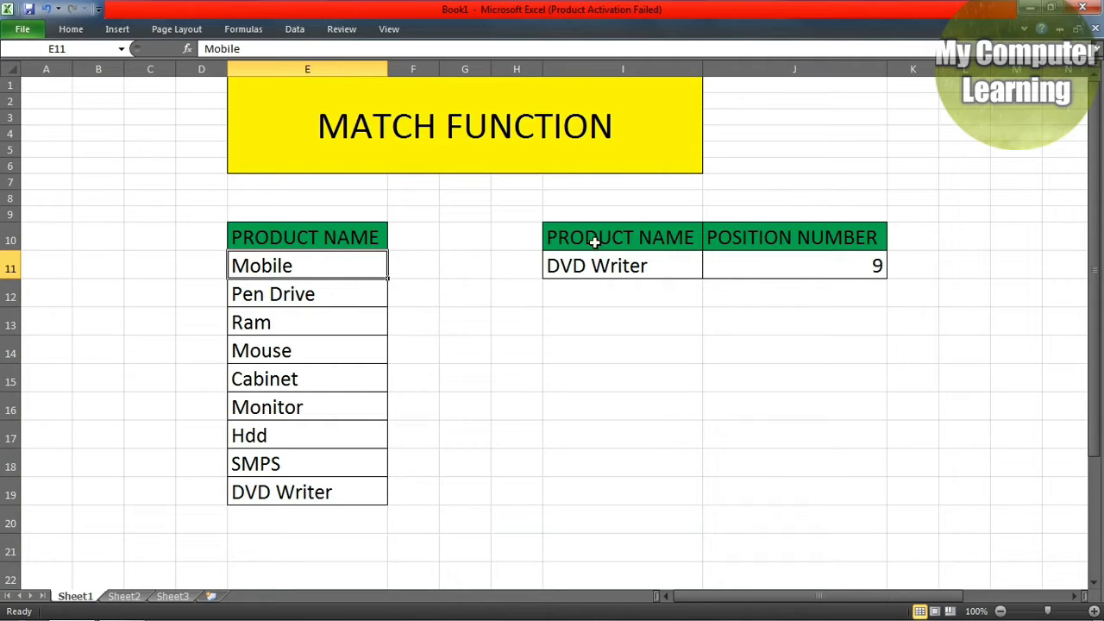
pyautogui.click(266, 237)
pyautogui.click(278, 272)
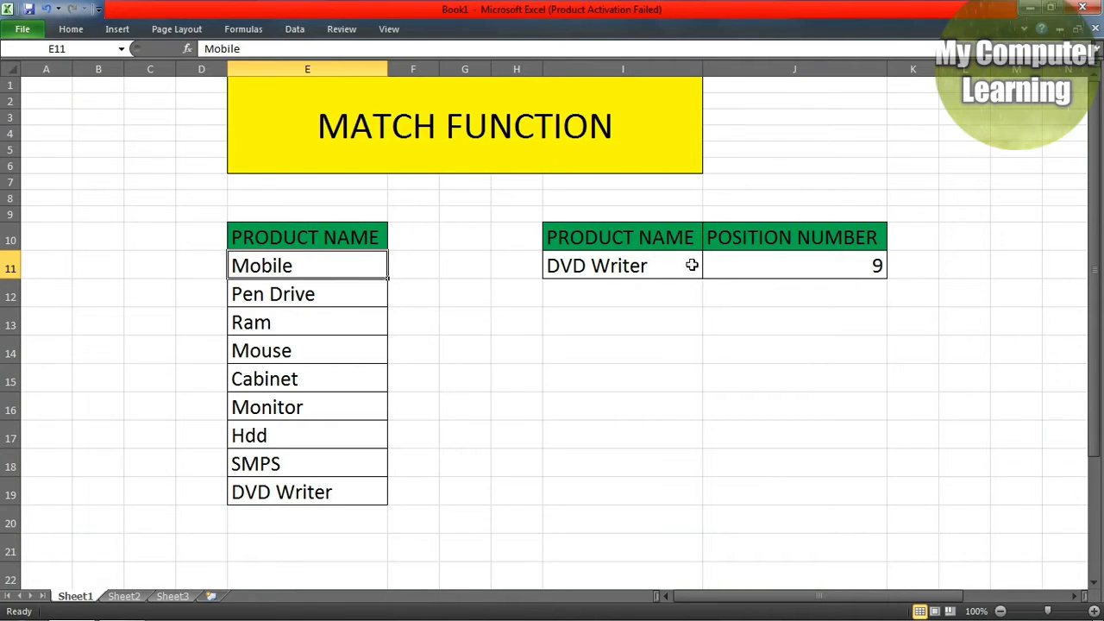
pyautogui.click(643, 239)
pyautogui.click(777, 241)
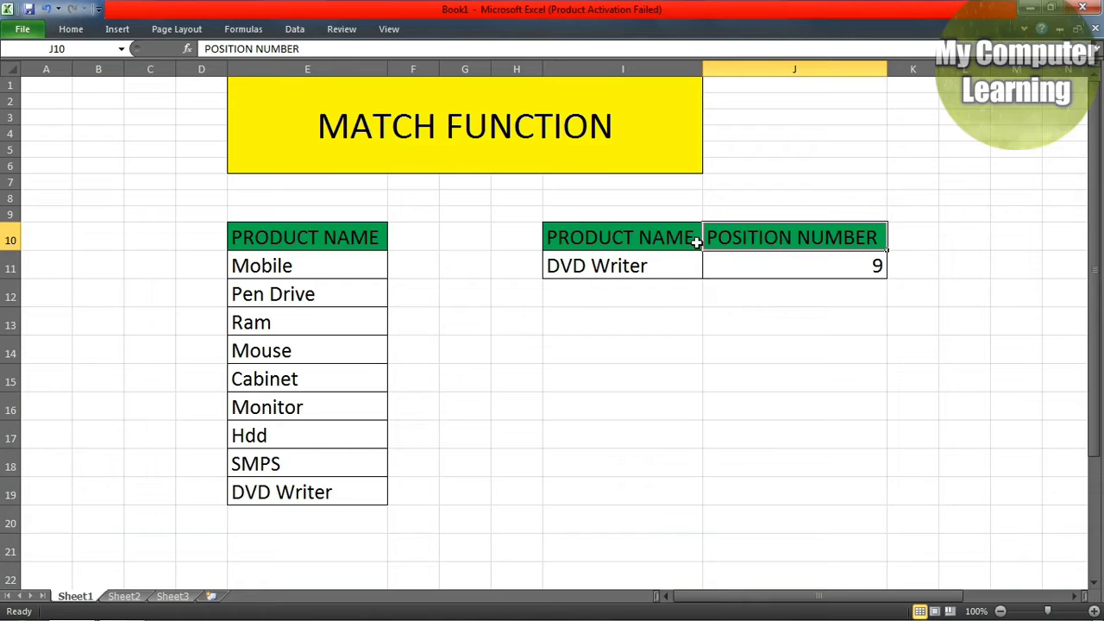
pyautogui.click(717, 351)
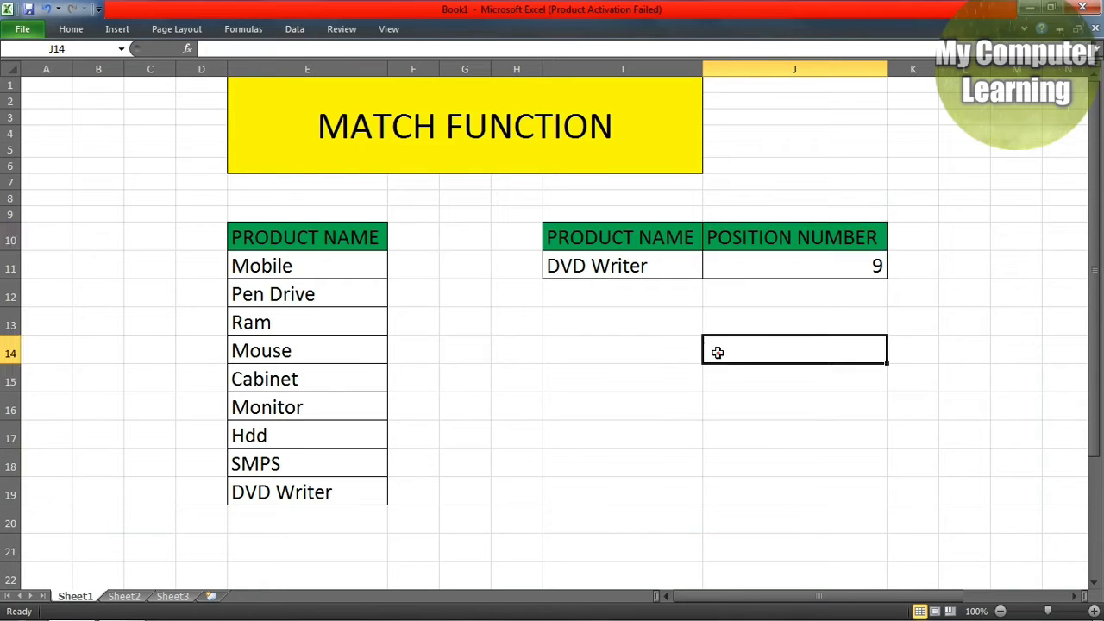
# Step: Enter 1 in cell D11 beside Mobile and set its font size to 20
pyautogui.click(290, 270)
pyautogui.click(202, 268)
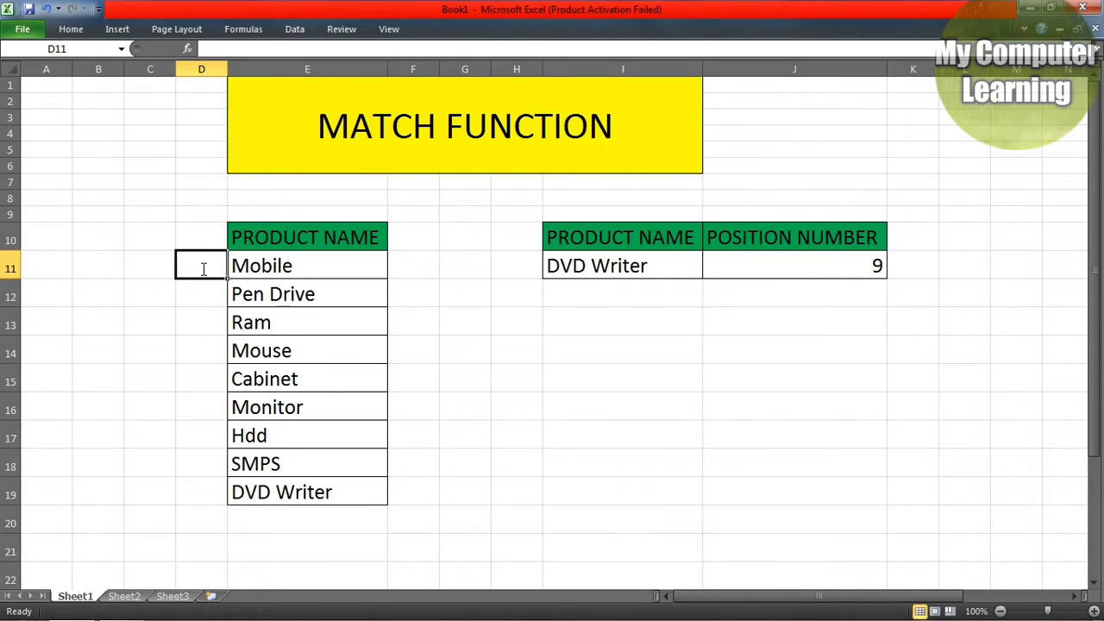
pyautogui.write('1')
pyautogui.press('Return')
pyautogui.click(193, 260)
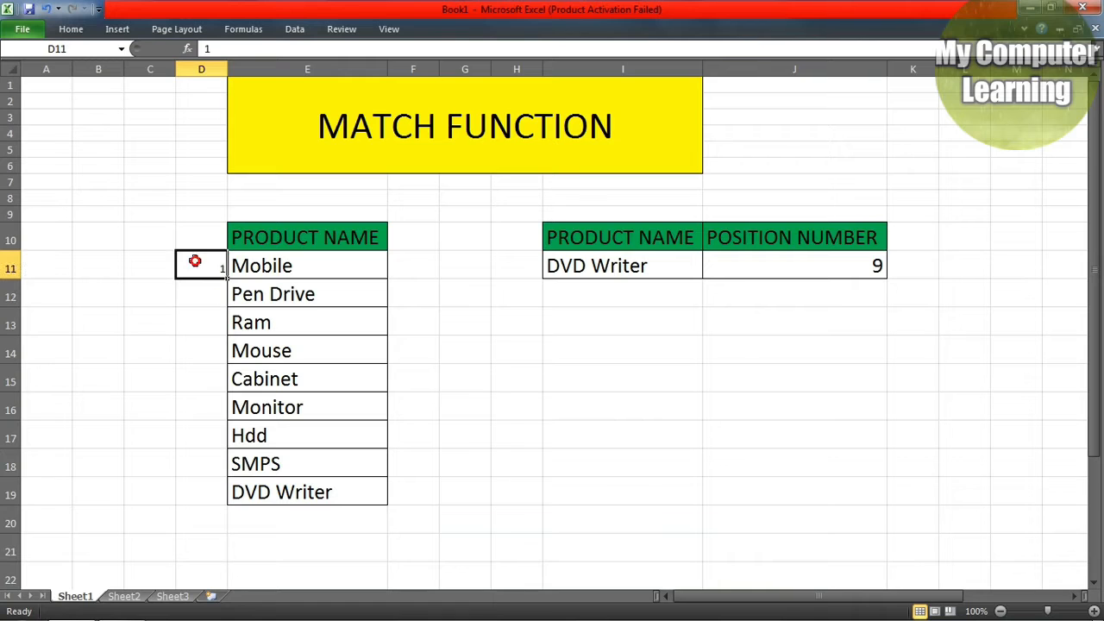
pyautogui.doubleClick(72, 29)
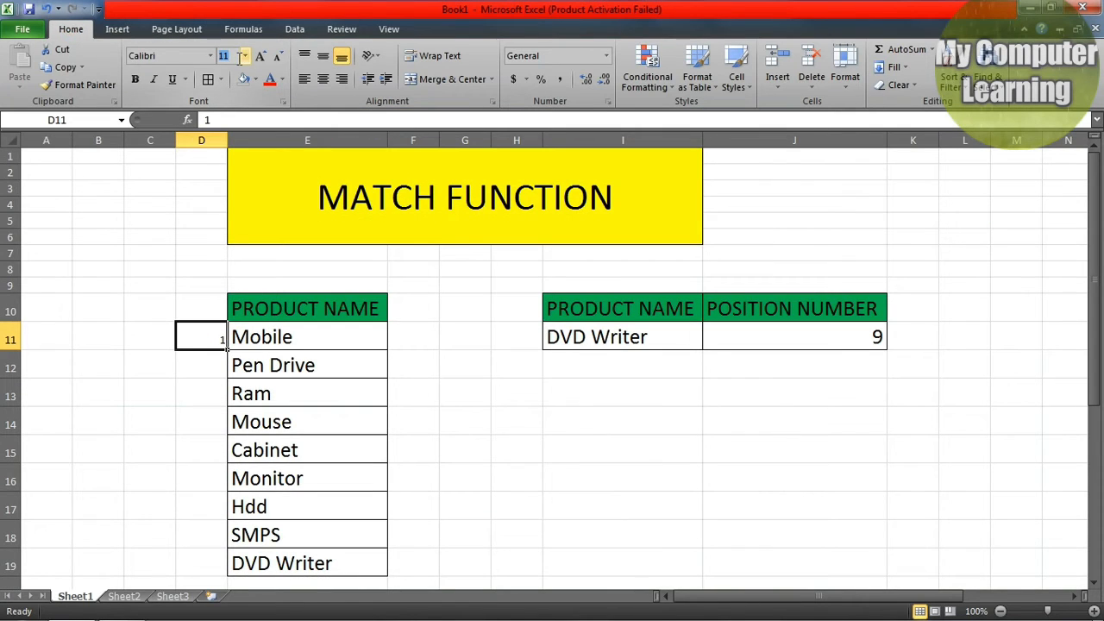
pyautogui.write('20')
pyautogui.press('Return')
# Step: Fill the number in D11 down to D19 as a series from 1 to 9 beside the product names
pyautogui.click(209, 453)
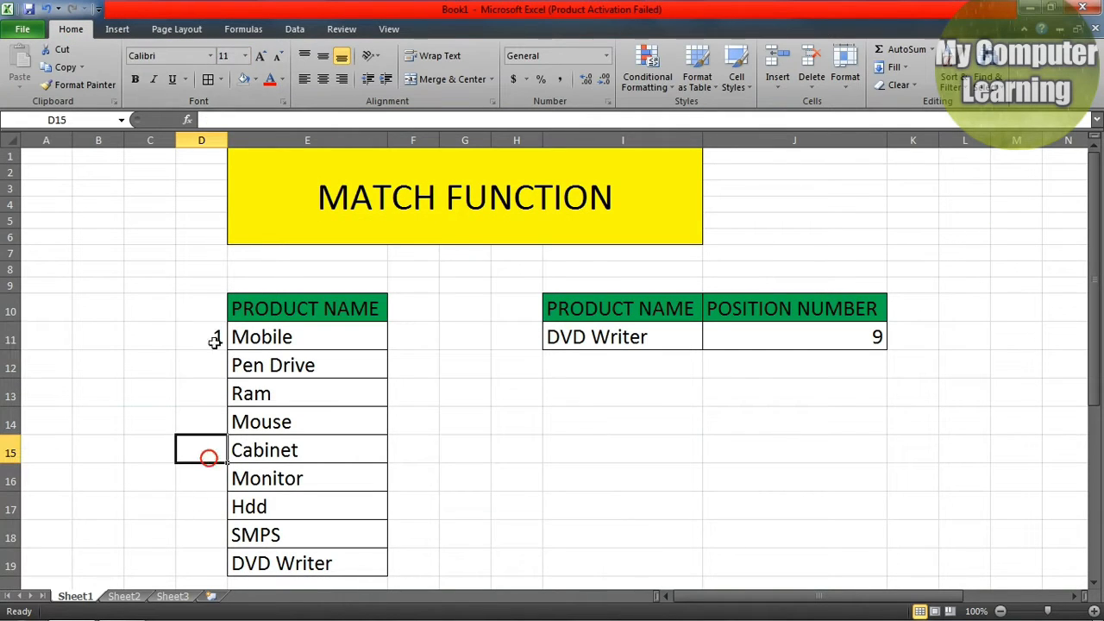
pyautogui.click(210, 337)
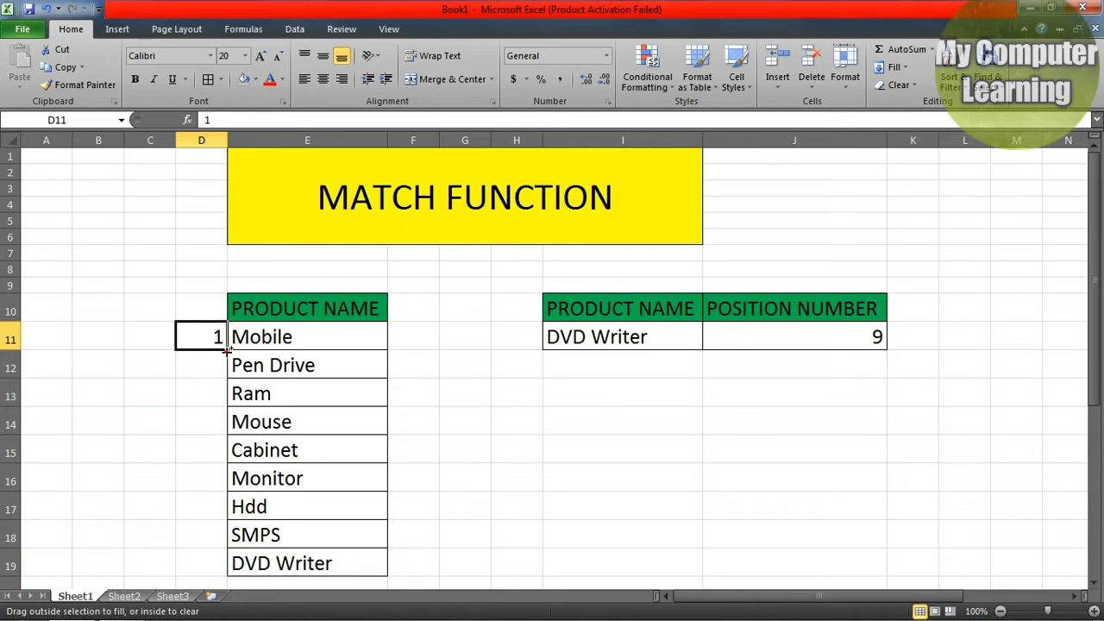
pyautogui.doubleClick(226, 348)
pyautogui.click(220, 344)
pyautogui.moveTo(226, 349); pyautogui.dragTo(222, 565)
pyautogui.click(503, 470)
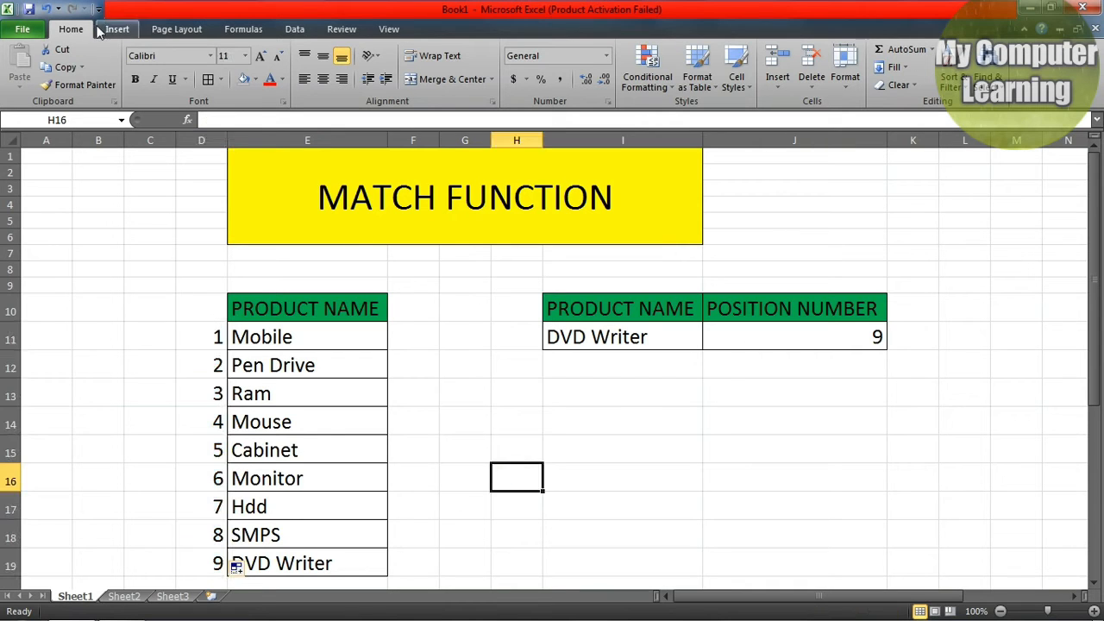
pyautogui.doubleClick(67, 30)
# Step: Copy Pen Drive from E12 into the lookup cell I11 and check the position number formula in J11
pyautogui.click(595, 263)
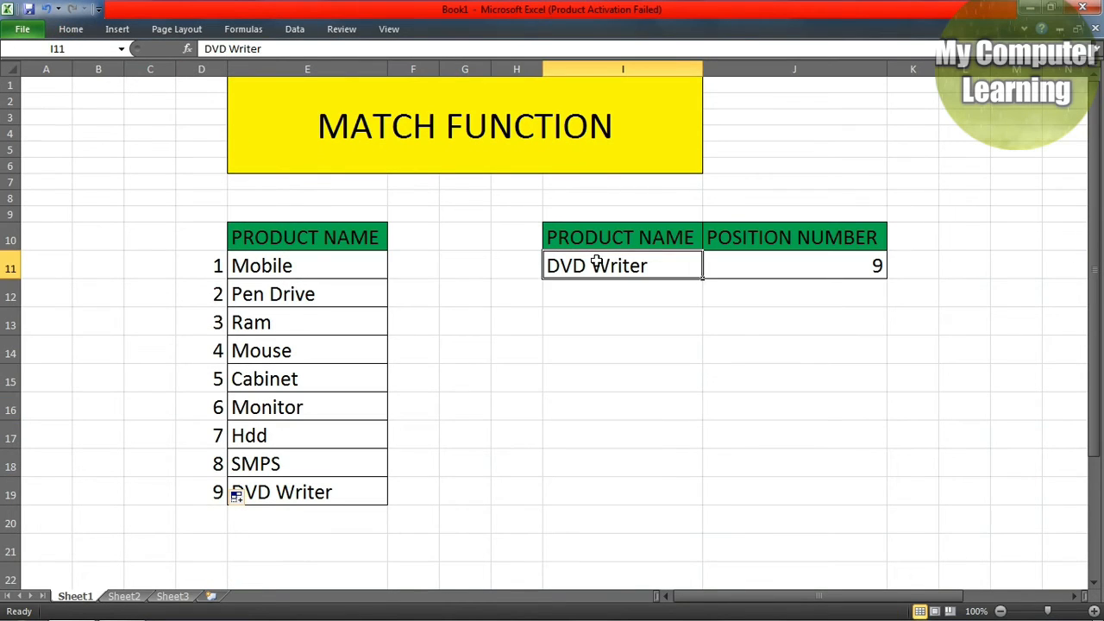
pyautogui.click(824, 271)
pyautogui.click(281, 302)
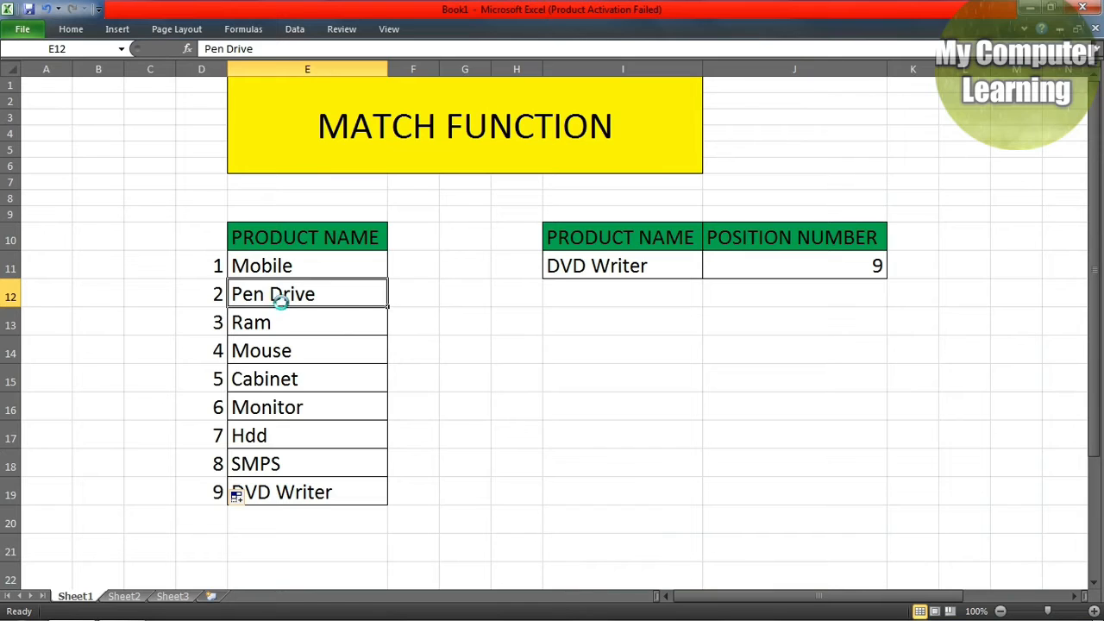
pyautogui.hotkey('ctrl', 'c')
pyautogui.click(628, 264)
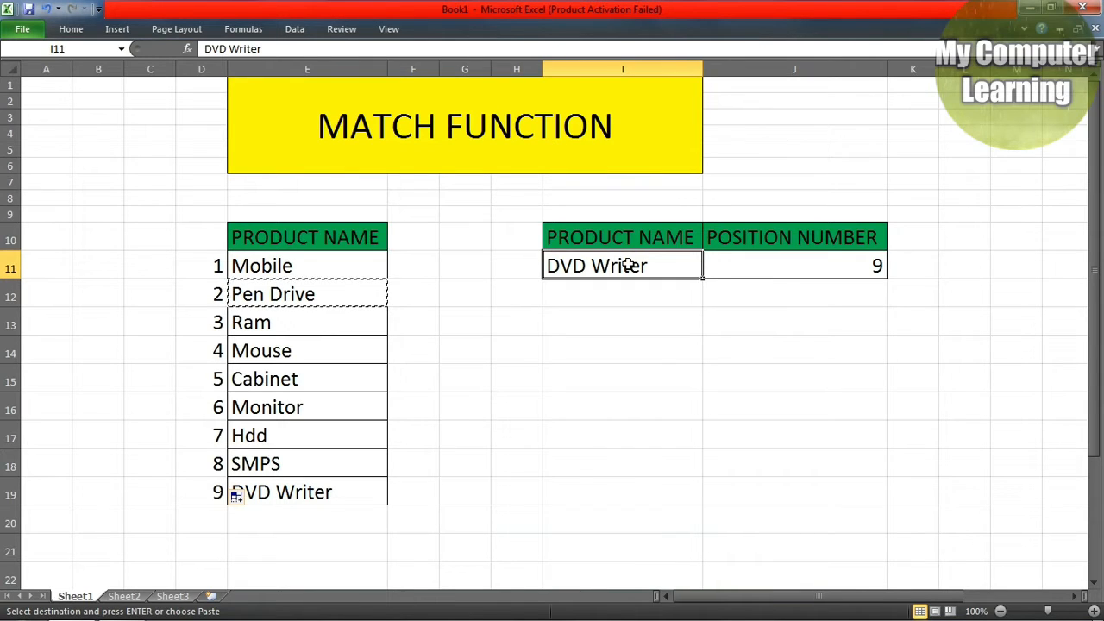
pyautogui.hotkey('ctrl', 'v')
pyautogui.click(857, 322)
pyautogui.click(854, 246)
pyautogui.click(848, 265)
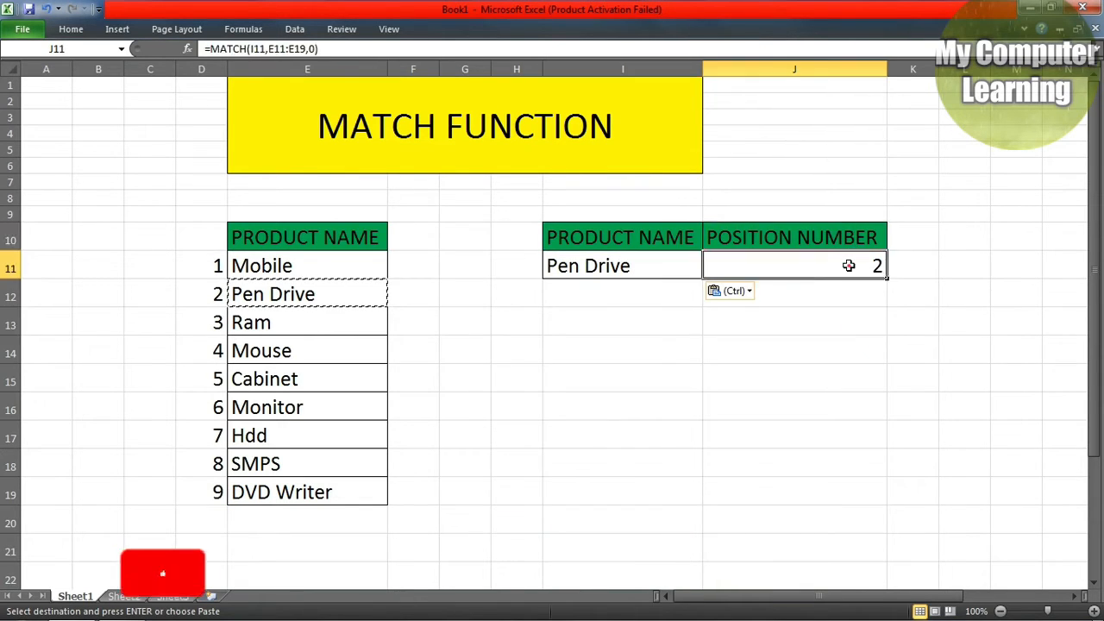
# Step: Copy Mouse from E14 into the lookup cell I11 and check the position number in J11
pyautogui.click(249, 267)
pyautogui.click(237, 291)
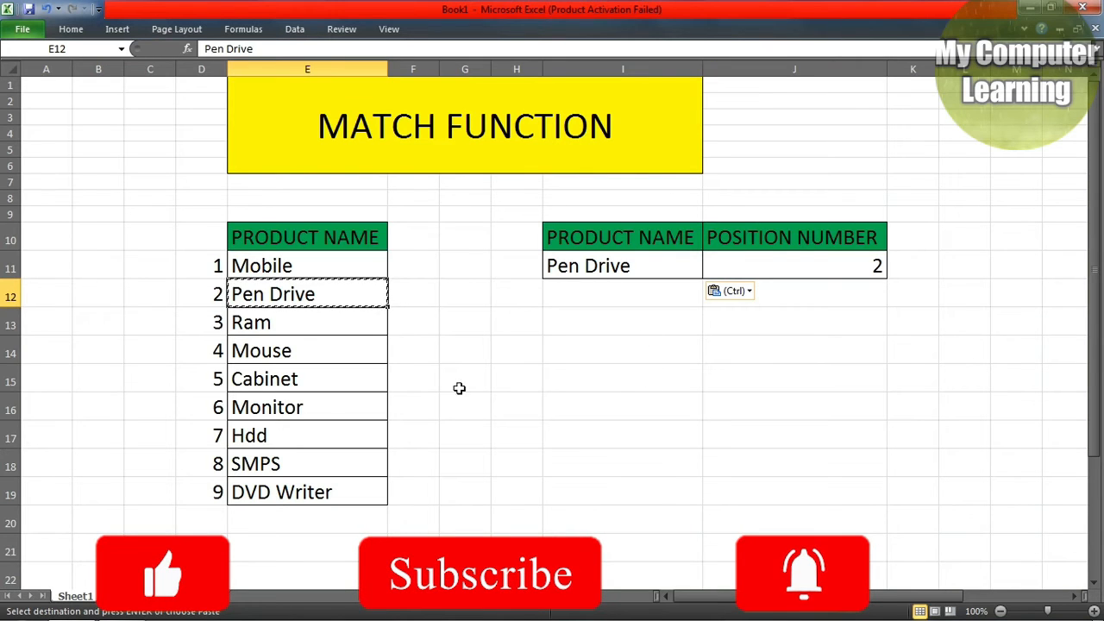
pyautogui.click(266, 355)
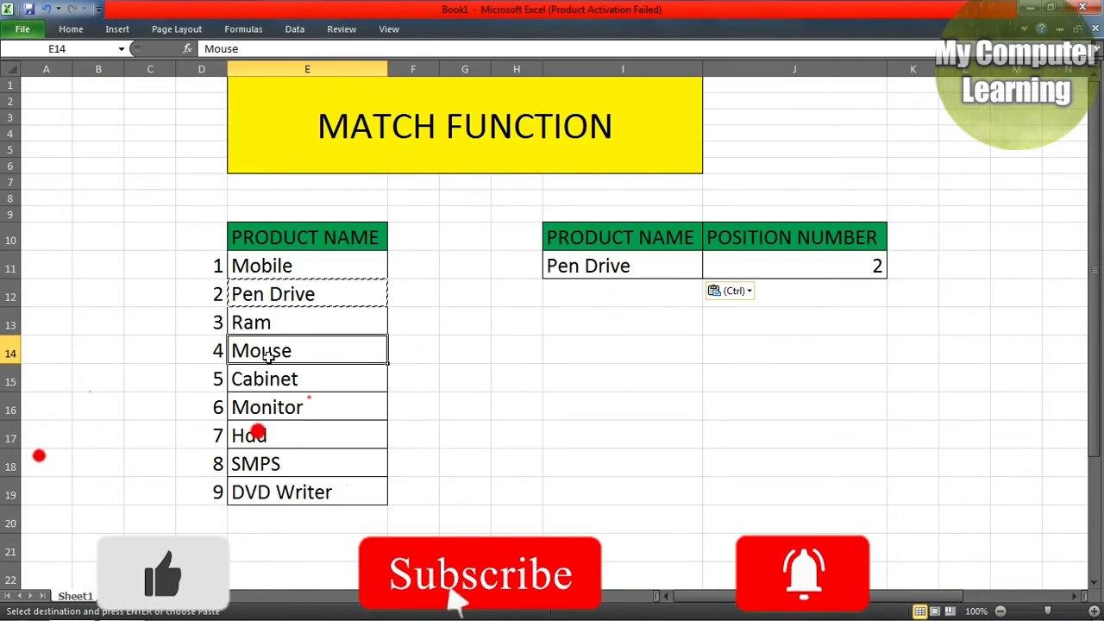
pyautogui.hotkey('ctrl', 'c')
pyautogui.click(628, 259)
pyautogui.hotkey('ctrl', 'v')
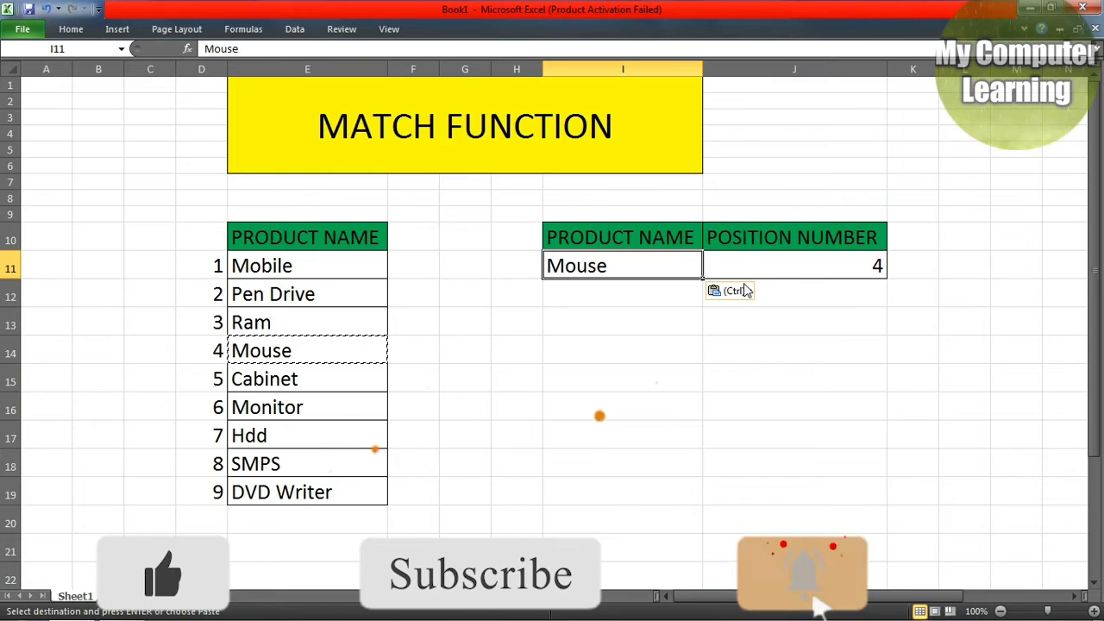
pyautogui.click(800, 270)
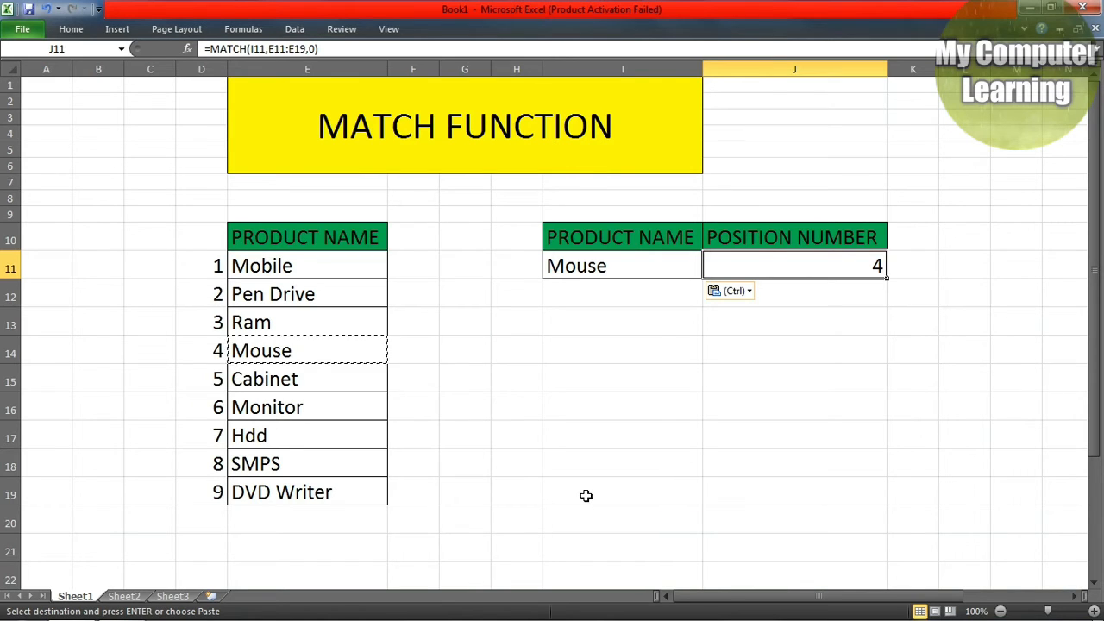
# Step: Clear the existing MATCH formula from the position number cell J11
pyautogui.click(552, 405)
pyautogui.press('Delete')
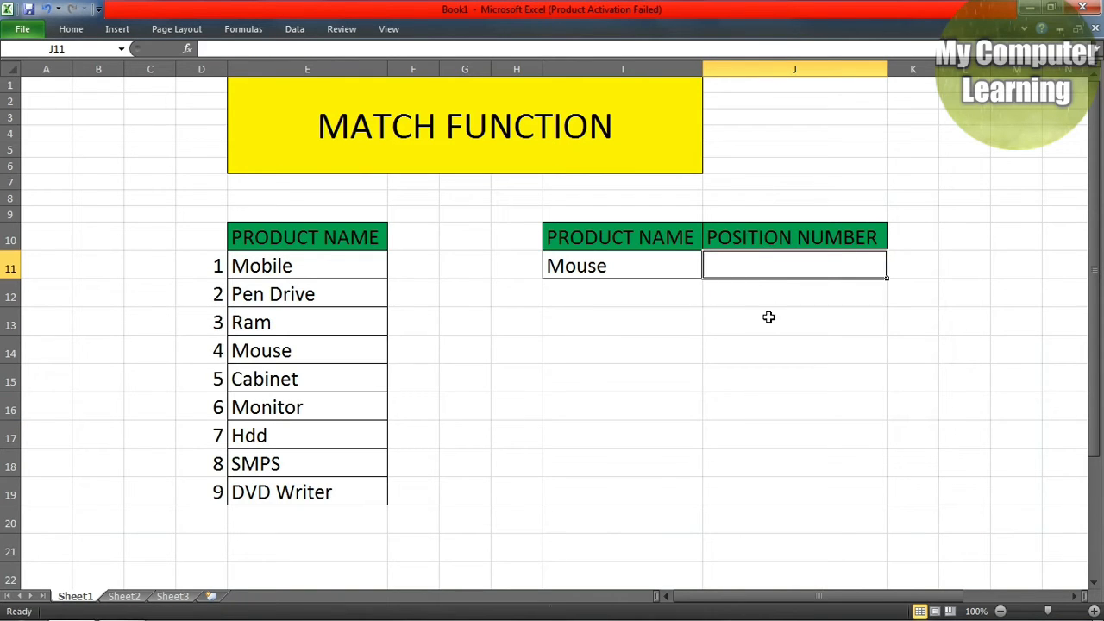
pyautogui.click(768, 317)
# Step: Enter the formula =match(I11,E11:E19,0) in J11 to find the exact-match position of the lookup product
pyautogui.click(766, 271)
pyautogui.click(805, 274)
pyautogui.write('=')
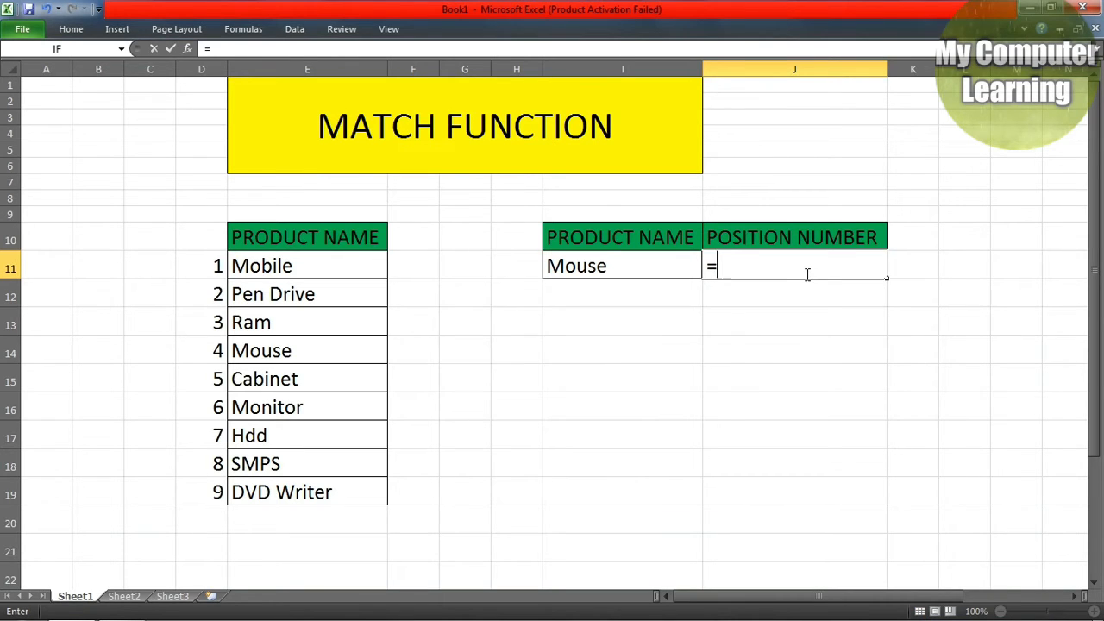
pyautogui.write('match')
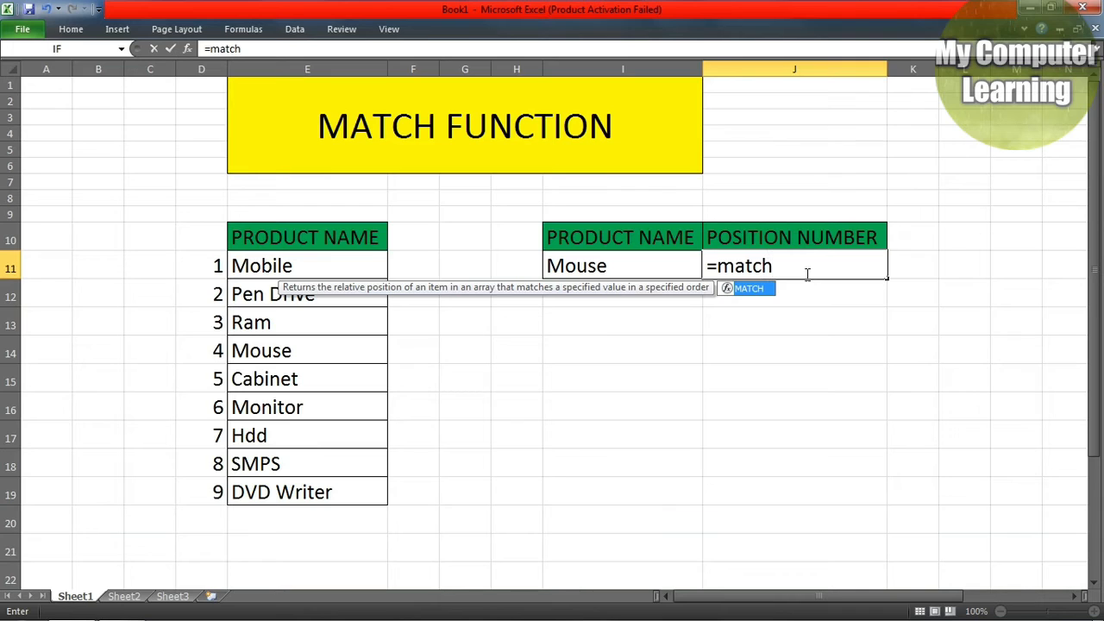
pyautogui.write('(')
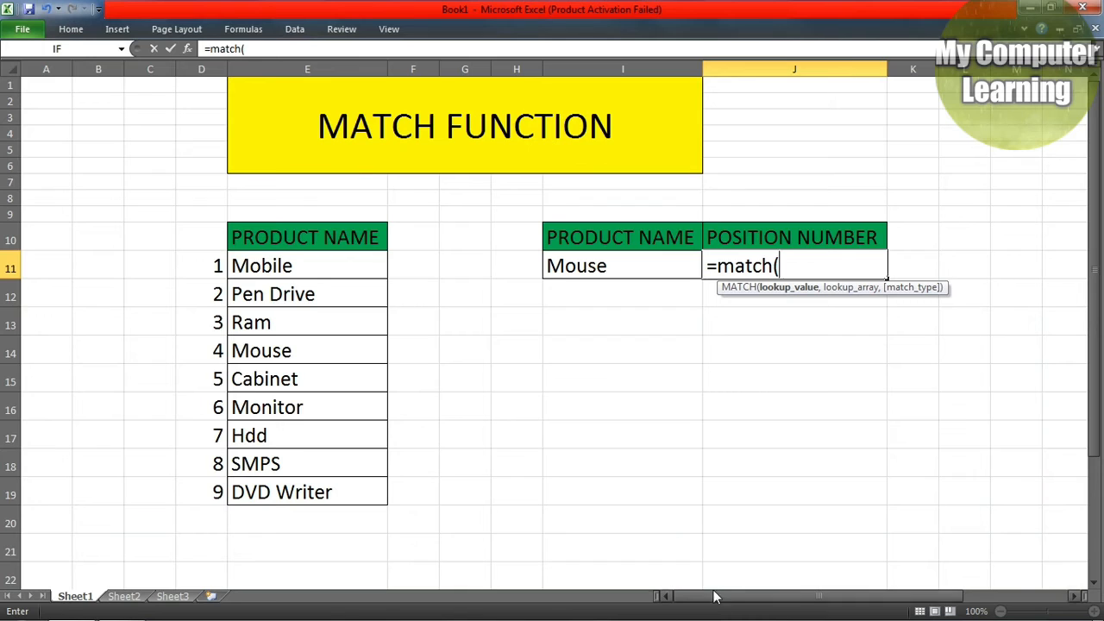
pyautogui.click(586, 262)
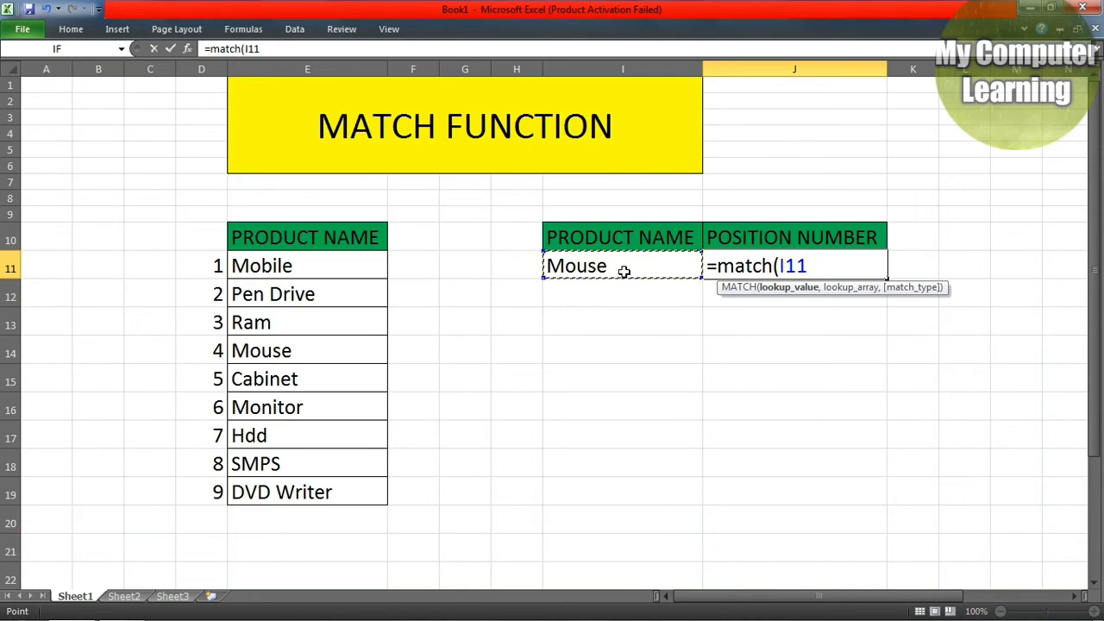
pyautogui.write(',')
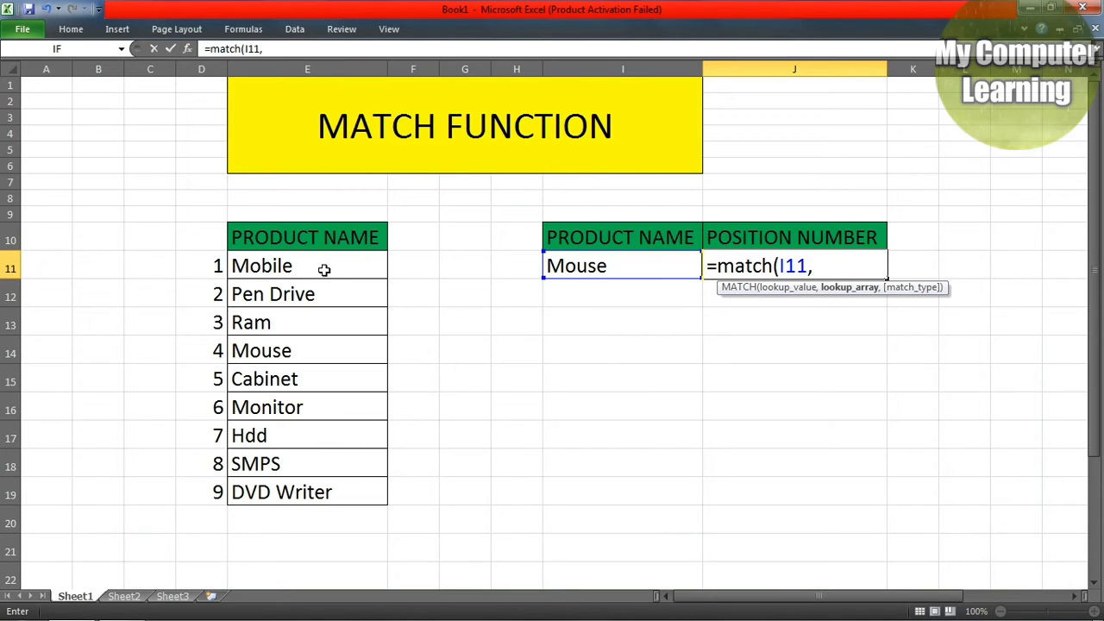
pyautogui.moveTo(323, 269); pyautogui.dragTo(308, 482)
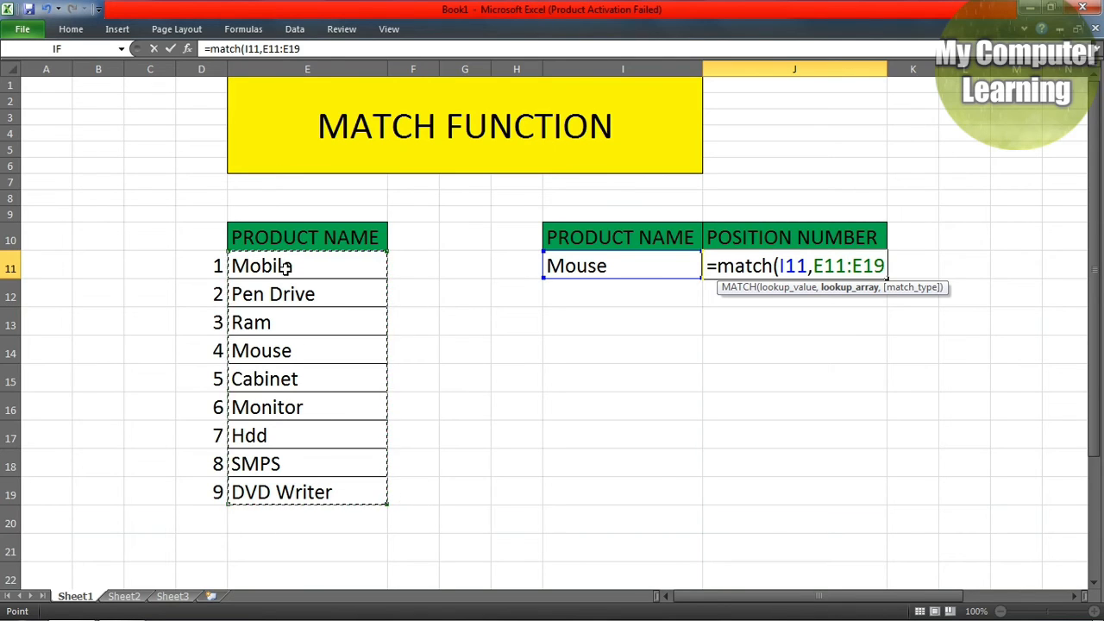
pyautogui.write(',')
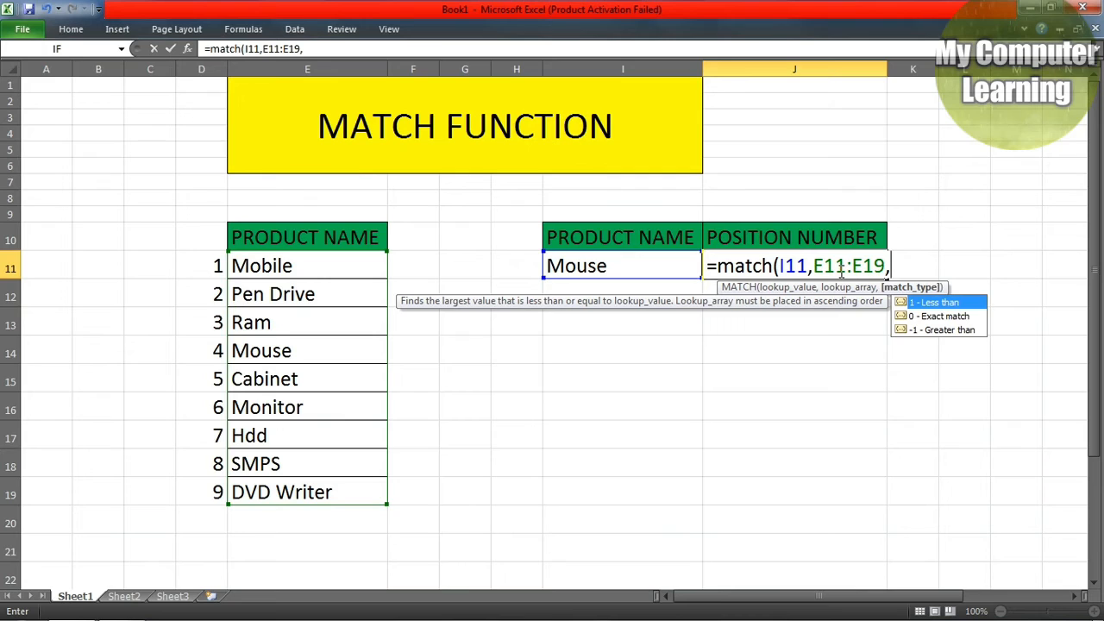
pyautogui.write('0)')
pyautogui.press('Return')
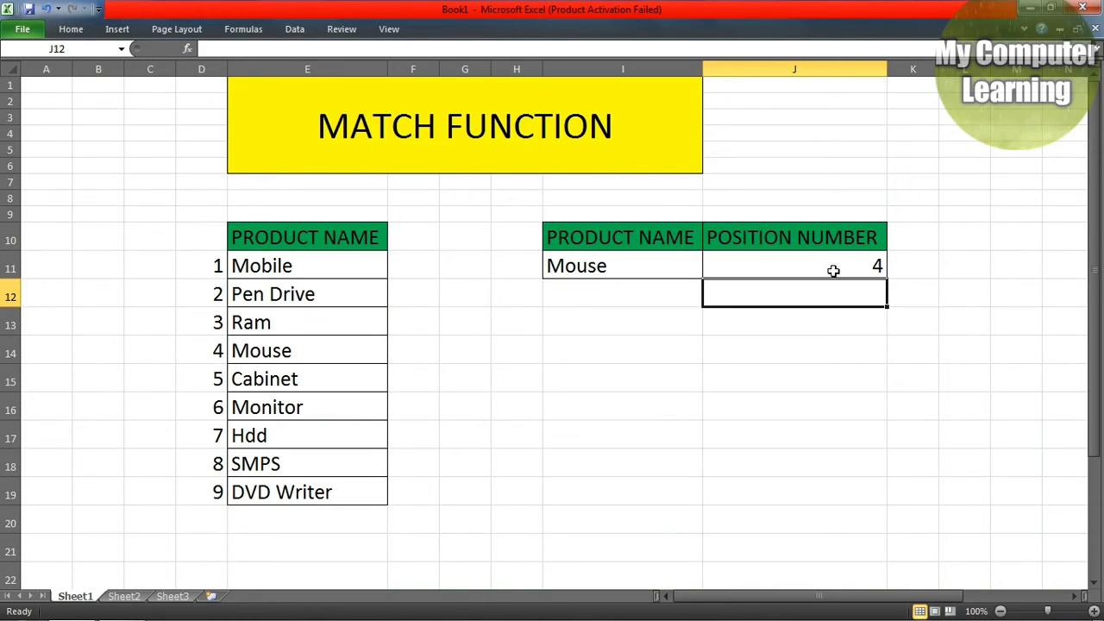
# Step: Copy Mobile from E11 into the lookup cell I11
pyautogui.click(284, 349)
pyautogui.click(305, 270)
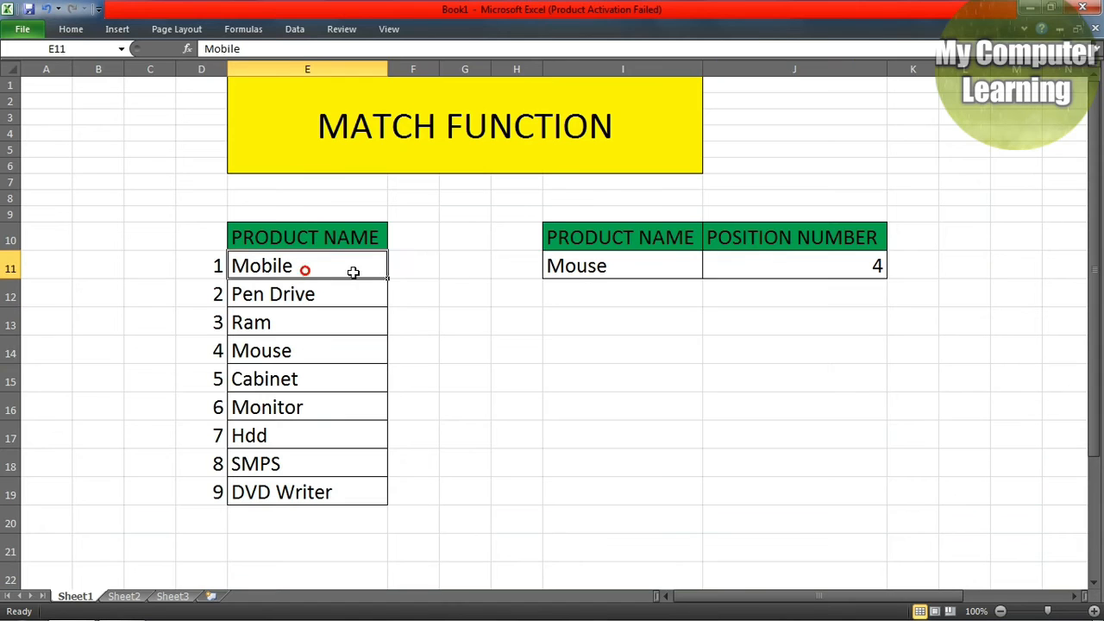
pyautogui.rightClick(364, 264)
pyautogui.click(396, 291)
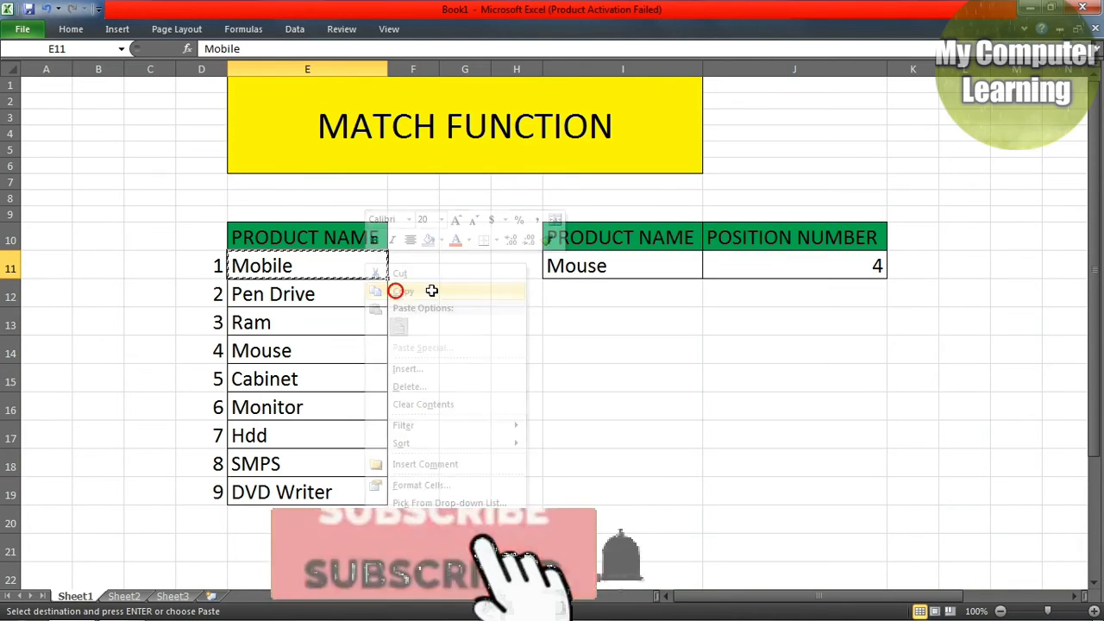
pyautogui.rightClick(608, 269)
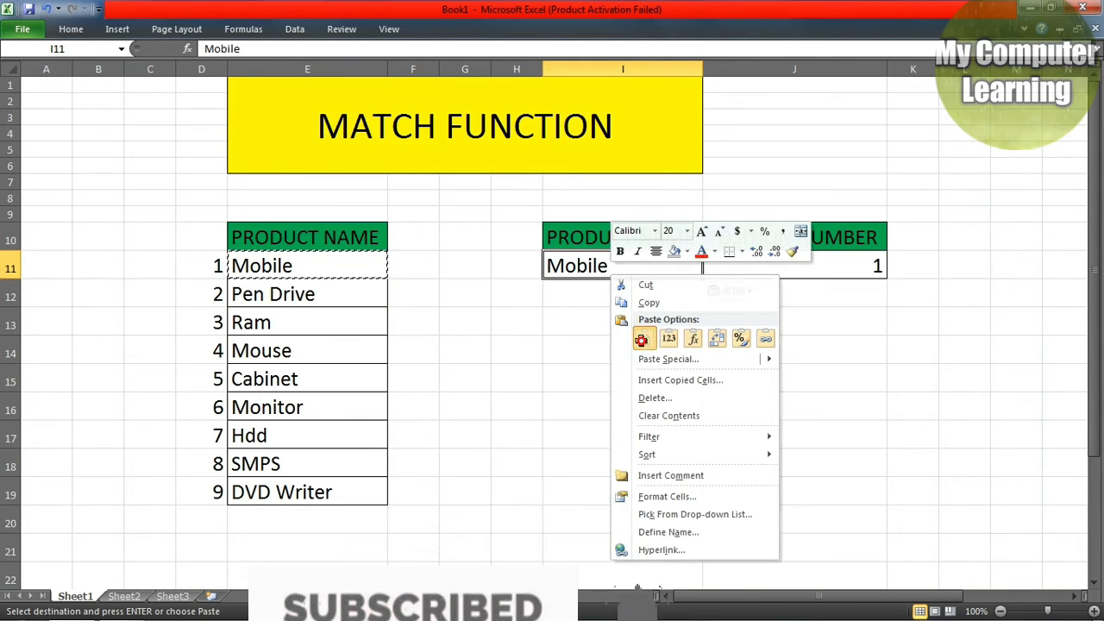
pyautogui.click(641, 338)
# Step: Copy Cabinet from E15 into the lookup cell I11 and check the position number formula in J11
pyautogui.click(296, 382)
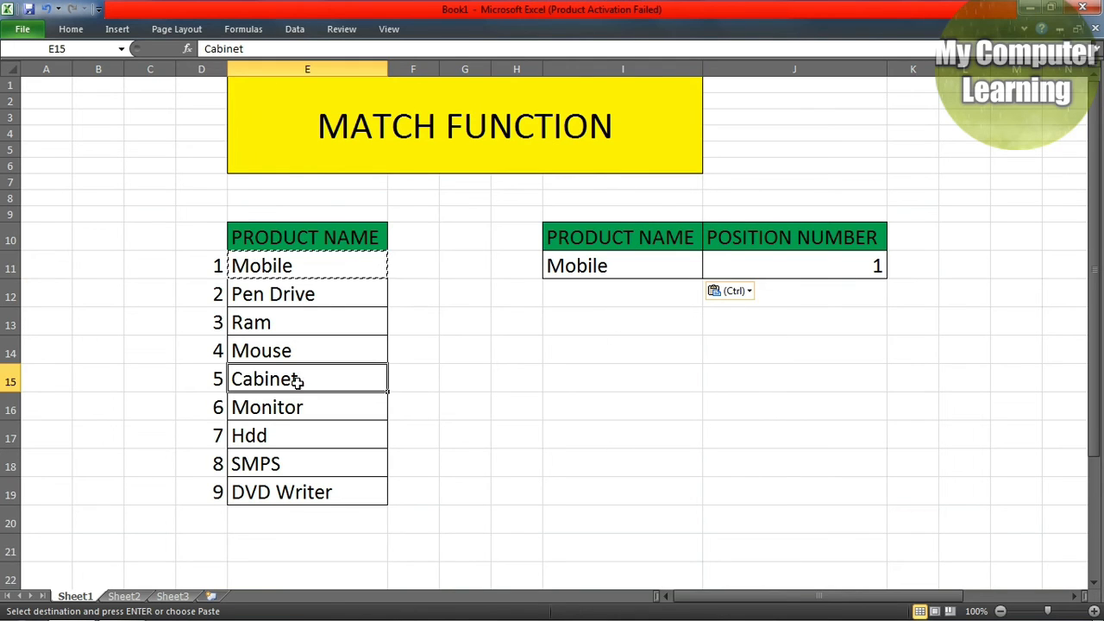
pyautogui.rightClick(295, 381)
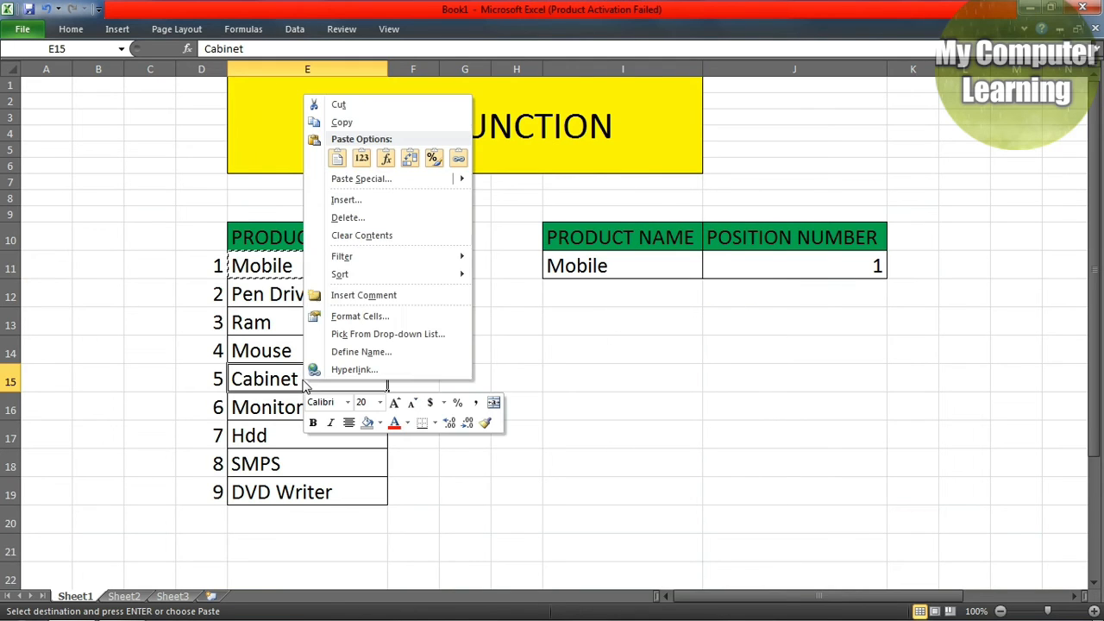
pyautogui.click(336, 122)
pyautogui.rightClick(575, 268)
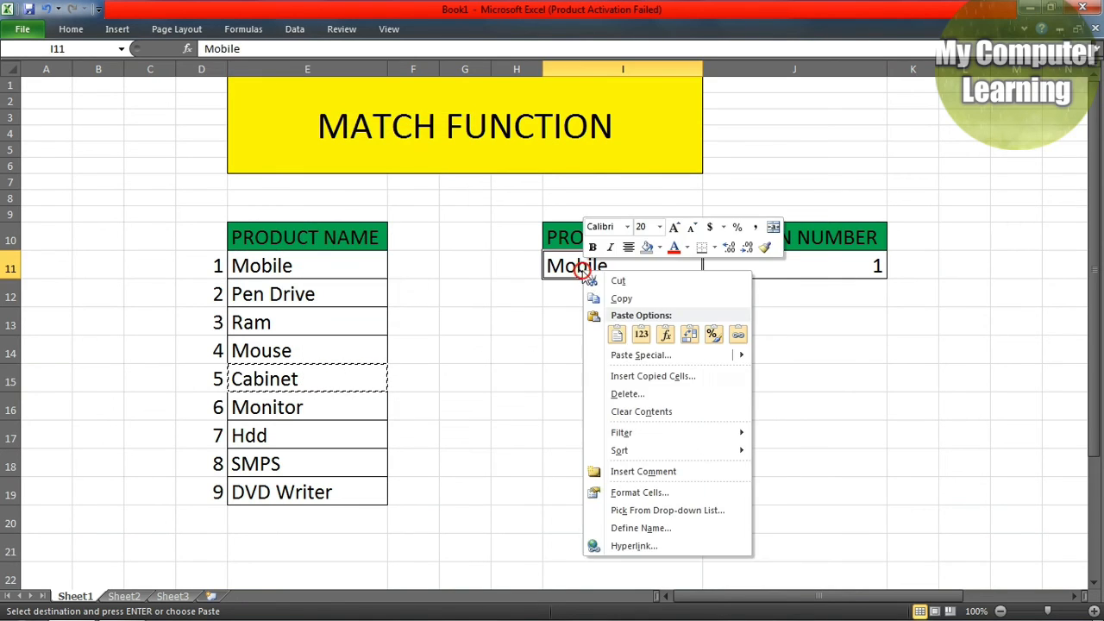
pyautogui.click(617, 336)
pyautogui.click(835, 268)
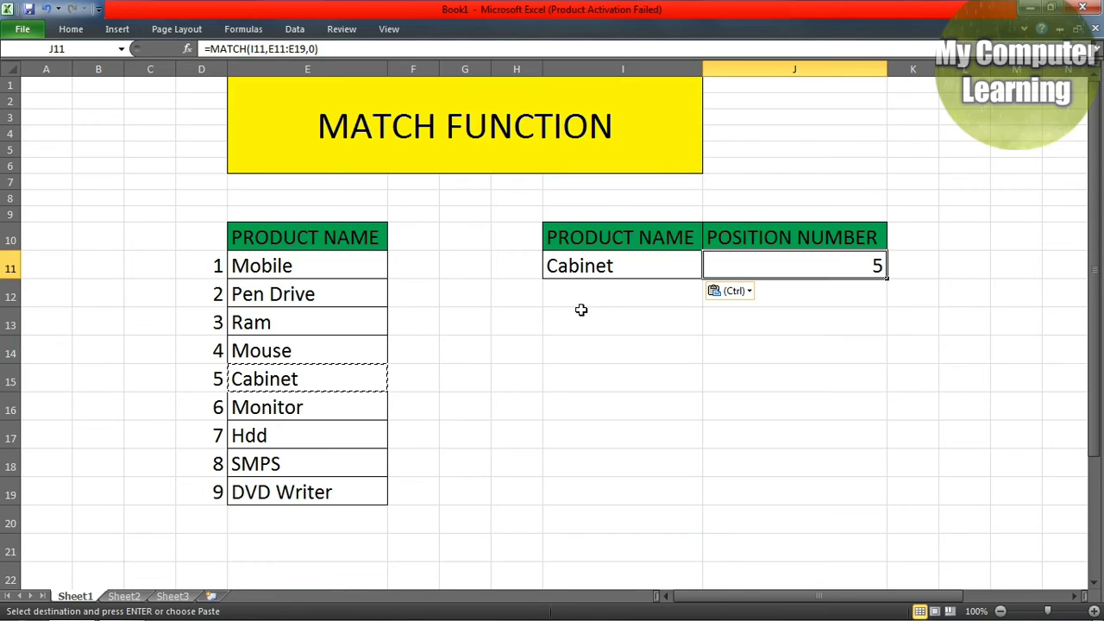
pyautogui.click(322, 269)
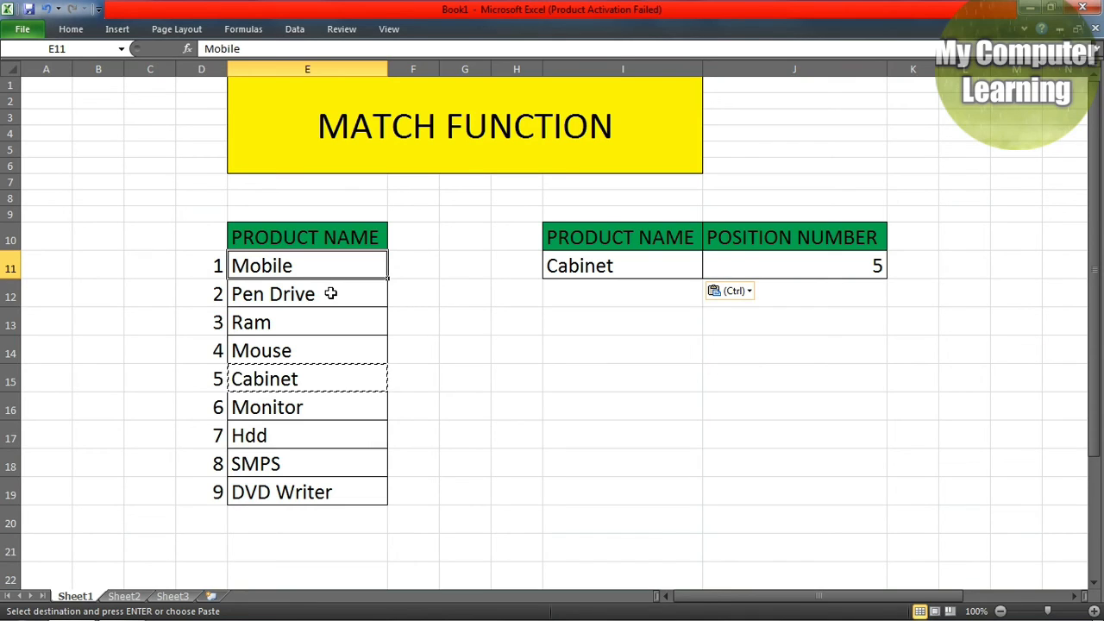
# Step: Clear J11 and re-enter =match(I11,E11:E19,0) to look up the exact-match position of the product in I11
pyautogui.click(818, 267)
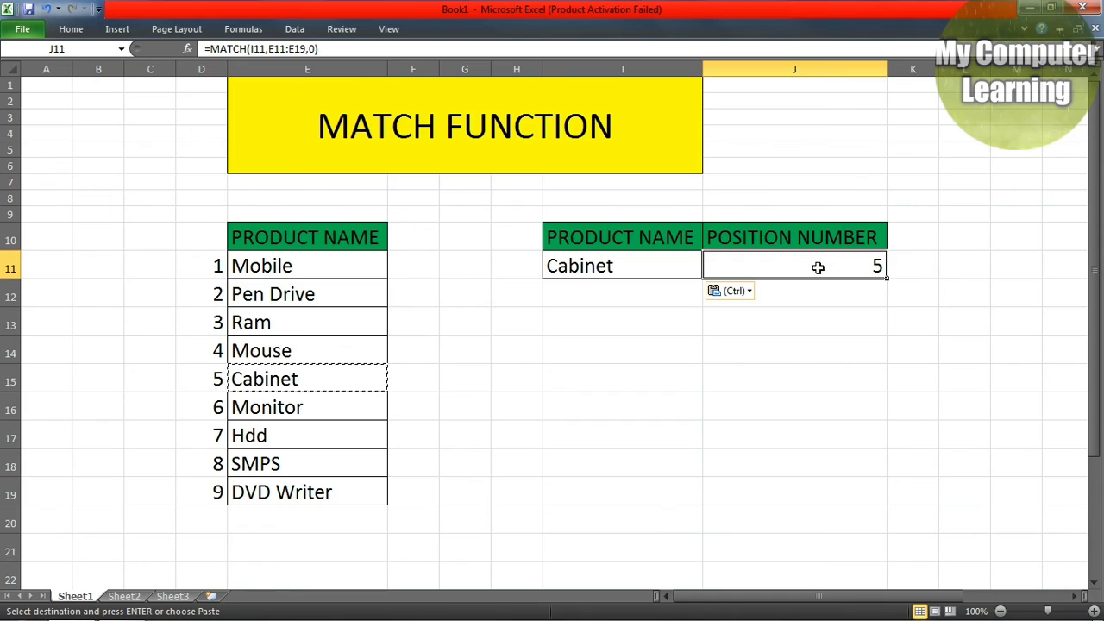
pyautogui.press('Delete')
pyautogui.write('=match')
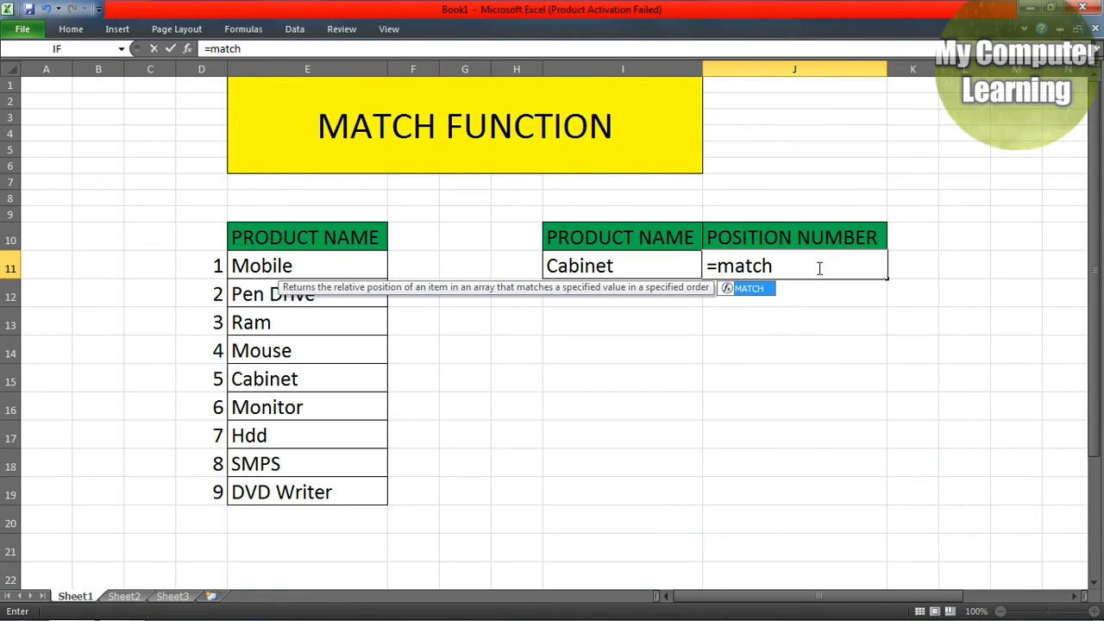
pyautogui.write('(')
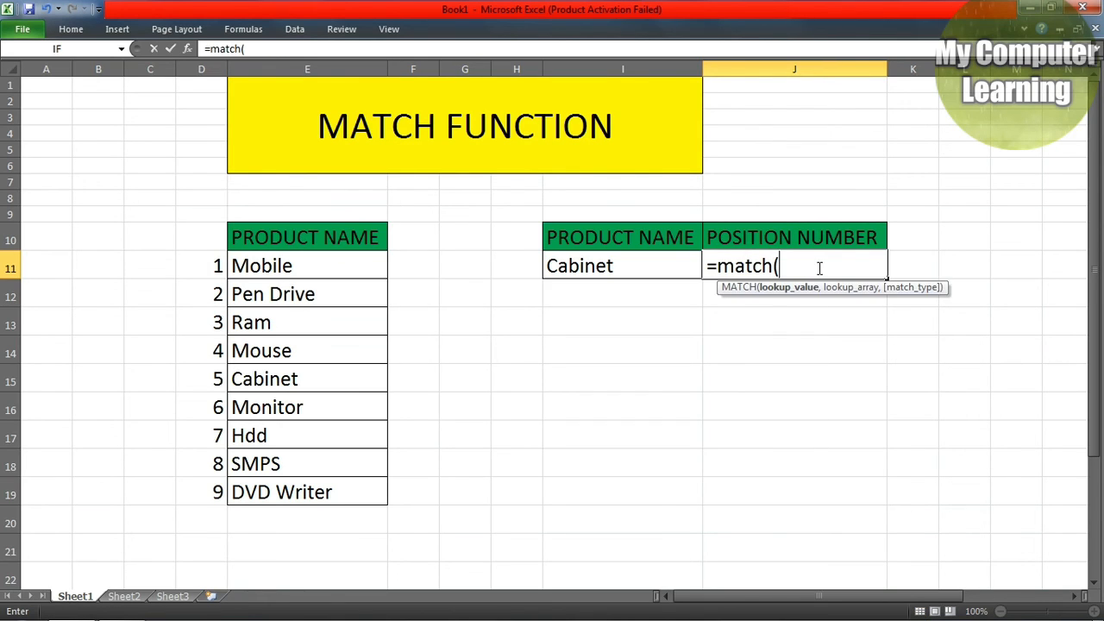
pyautogui.click(642, 263)
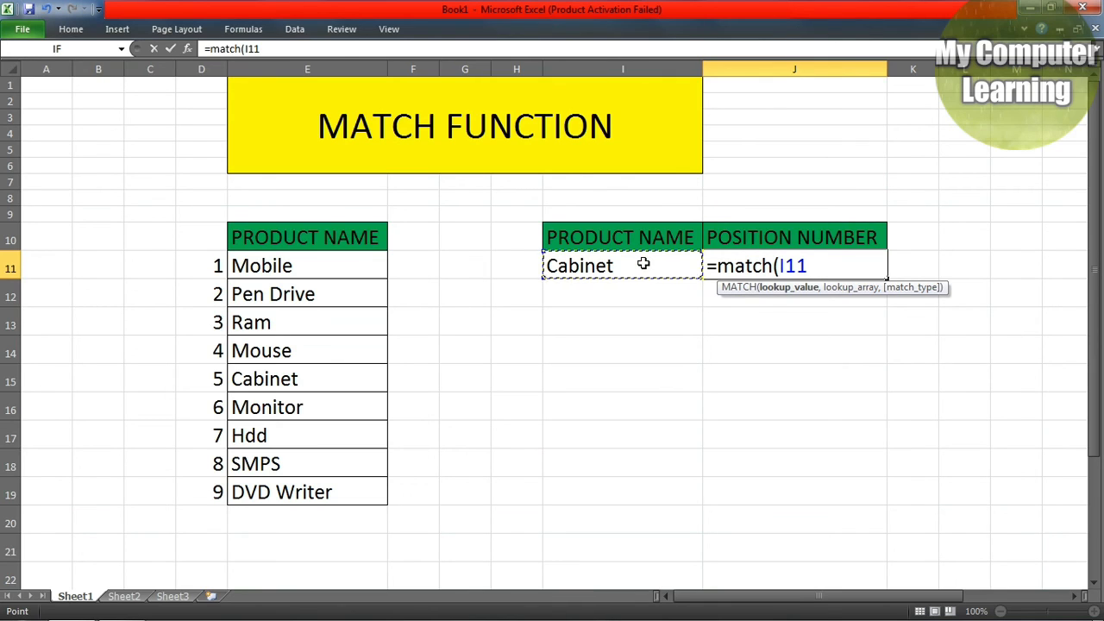
pyautogui.write(',')
pyautogui.moveTo(303, 267); pyautogui.dragTo(278, 491)
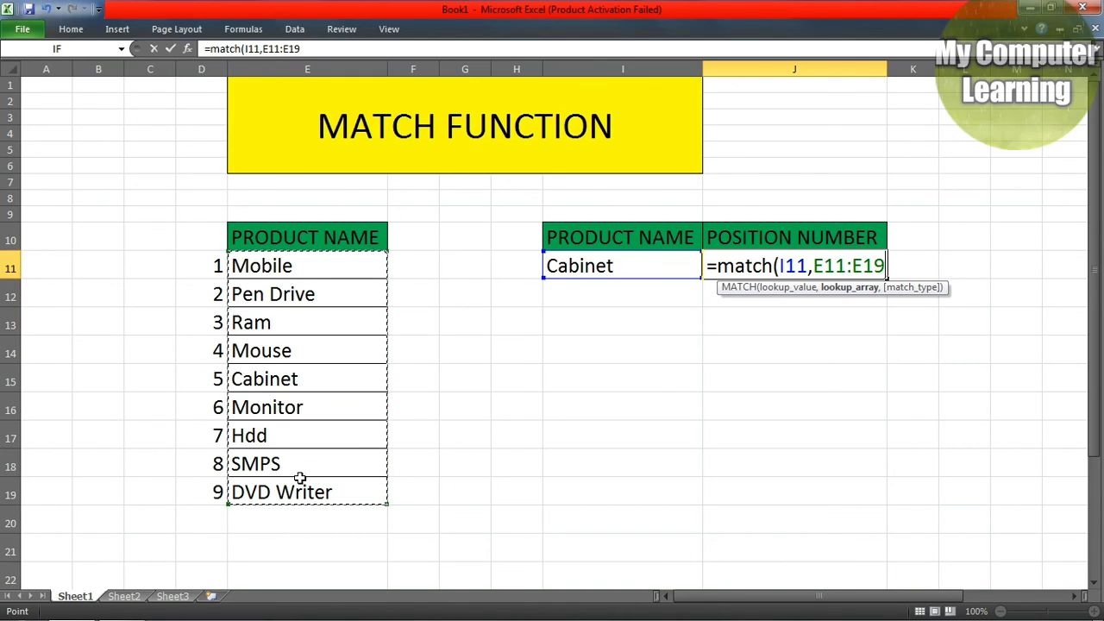
pyautogui.write(',')
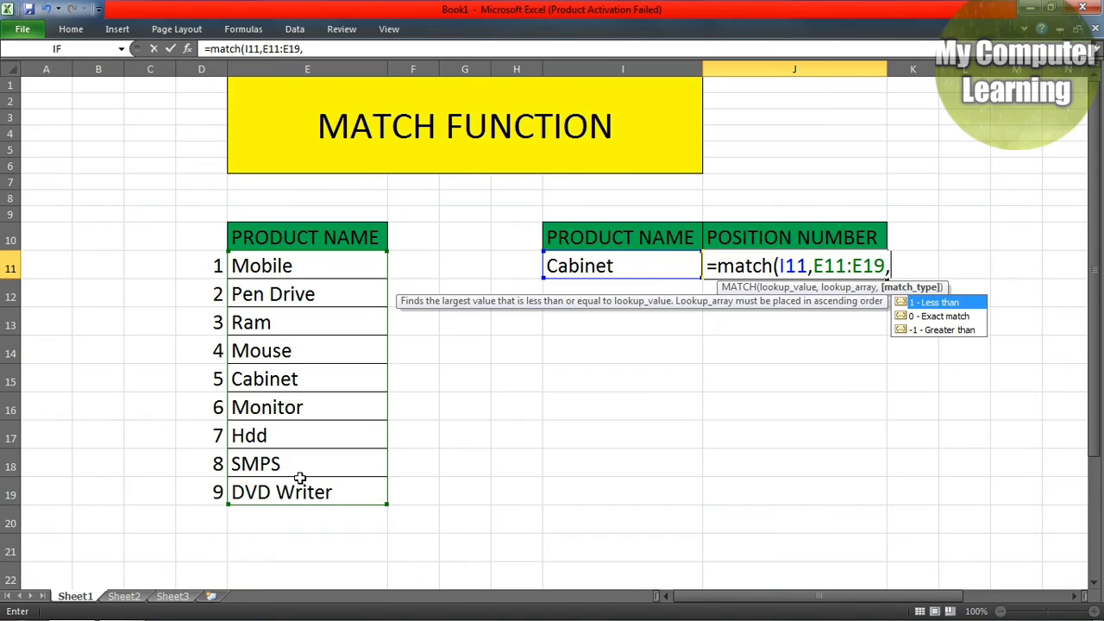
pyautogui.write('0)')
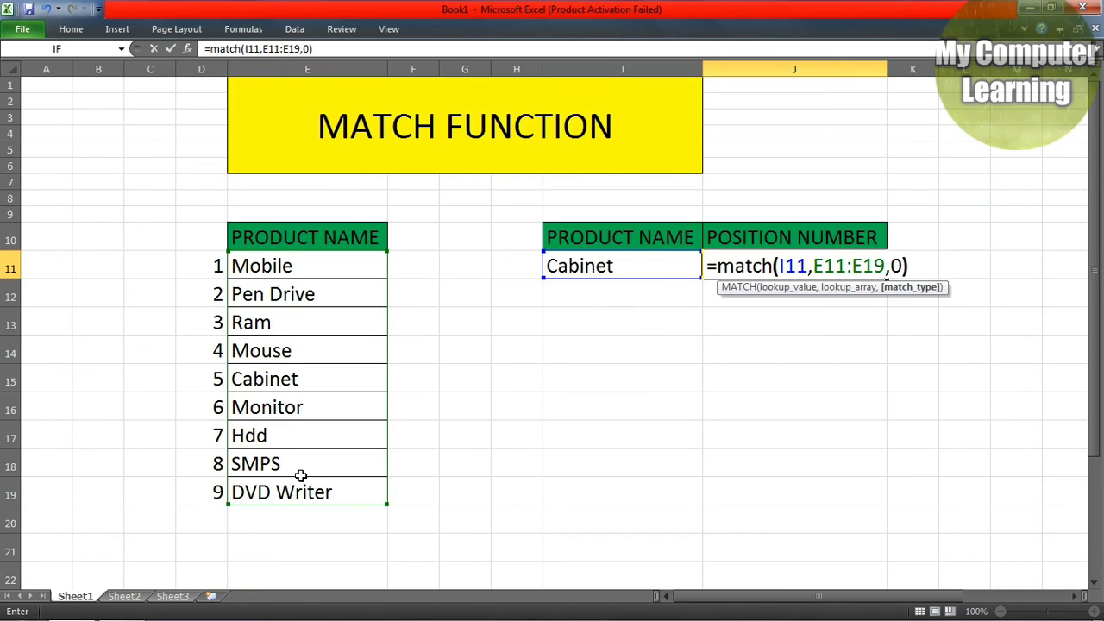
pyautogui.press('Return')
pyautogui.click(632, 287)
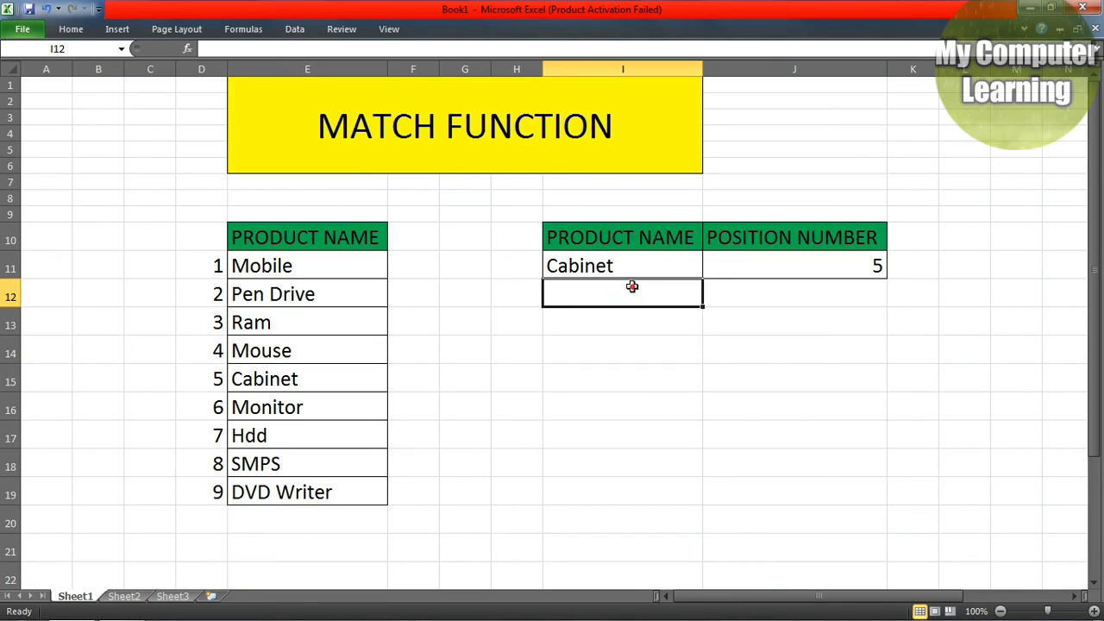
pyautogui.click(655, 395)
pyautogui.click(621, 270)
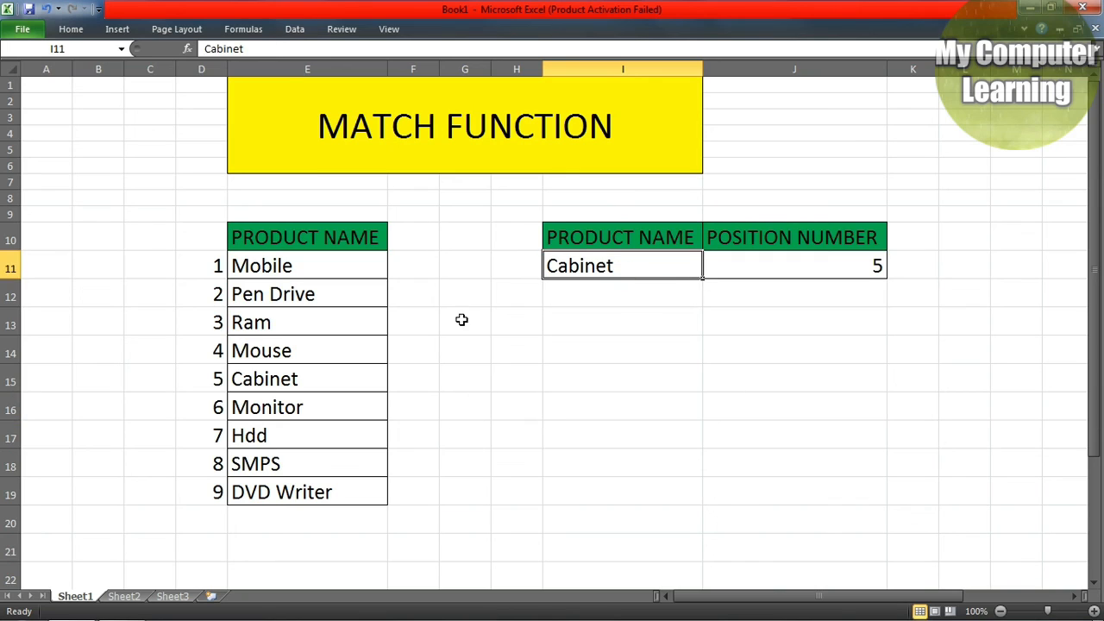
pyautogui.click(699, 301)
pyautogui.click(705, 265)
pyautogui.click(638, 269)
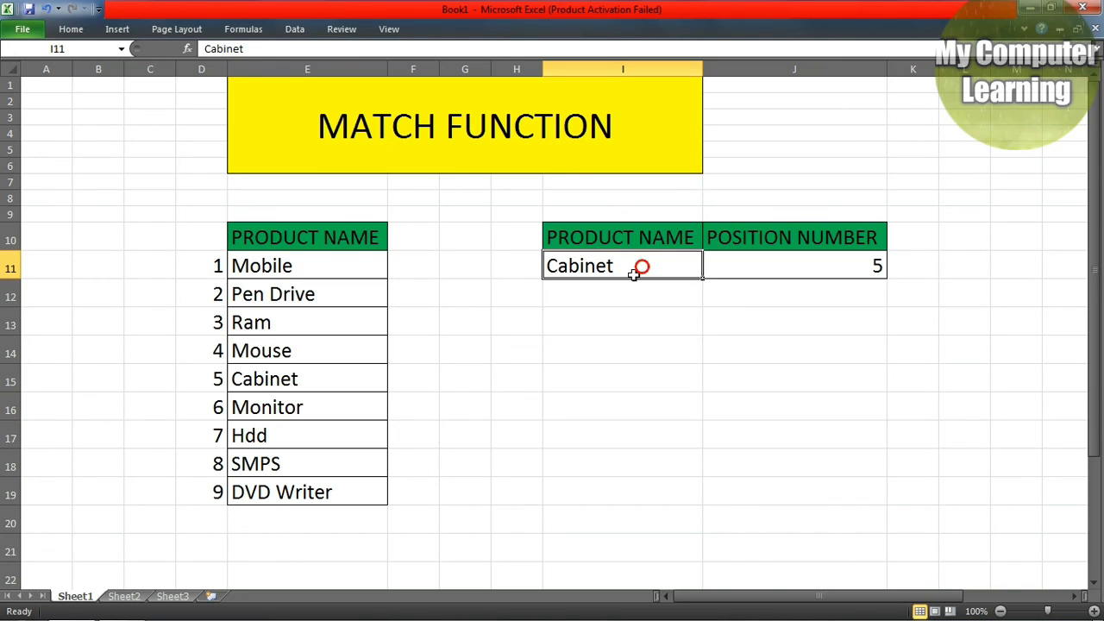